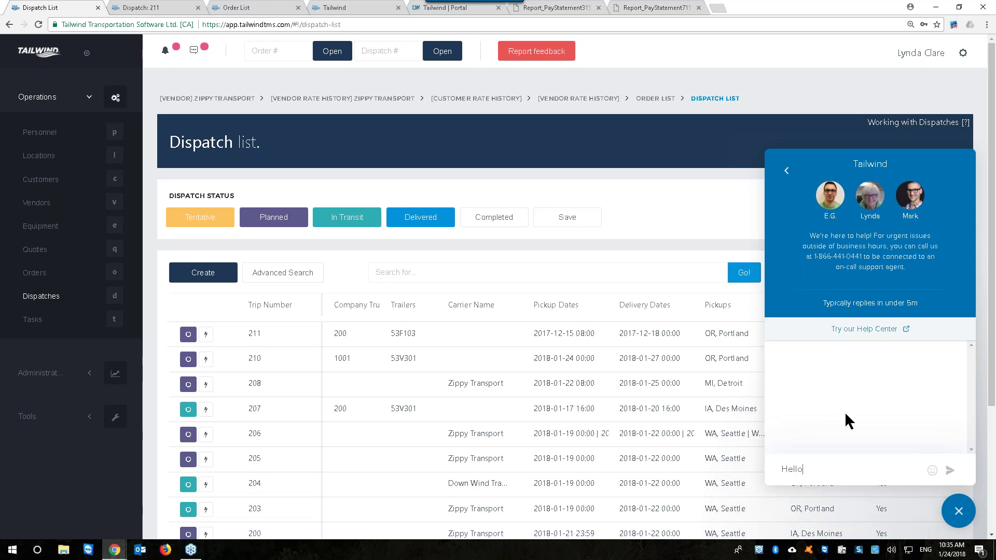
Step: Close the support chat and open the most recent SMS conversation, viewing its latest messages
type("'")
left_click(958, 511)
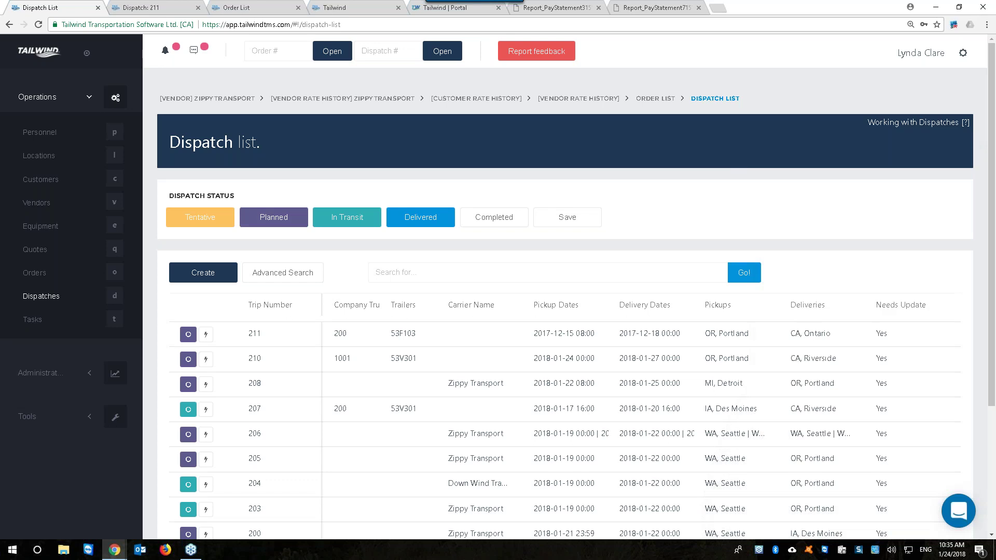
left_click(199, 49)
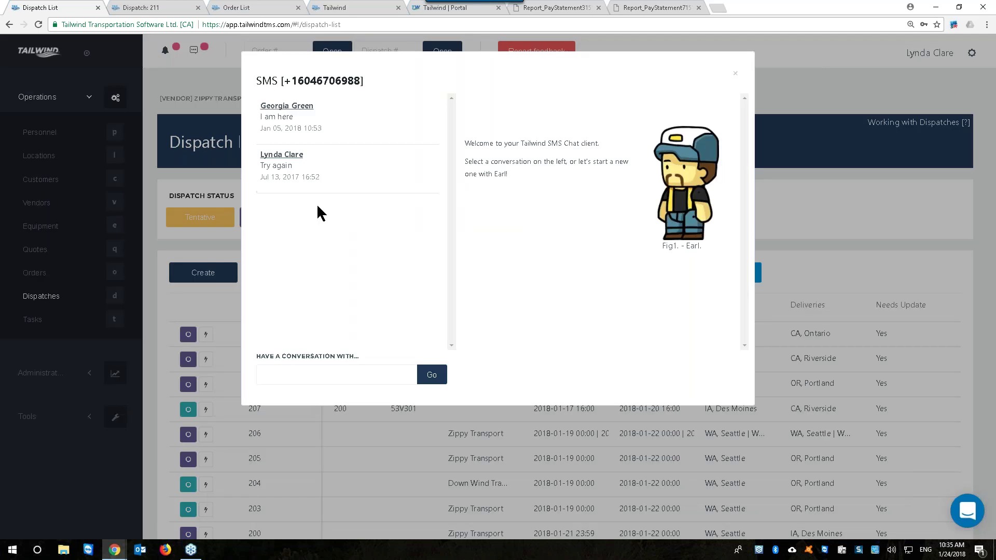
left_click(293, 110)
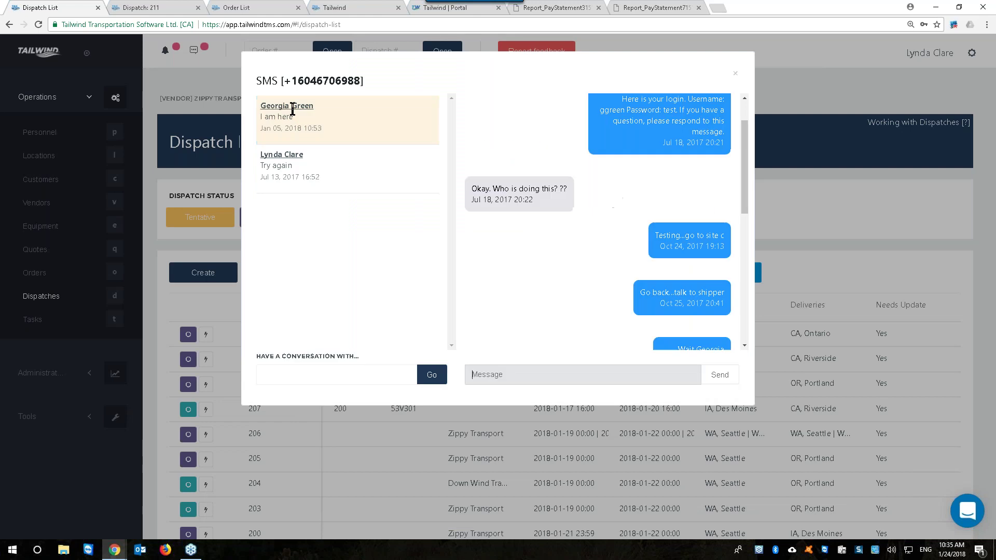
left_click_drag(745, 272, 754, 304)
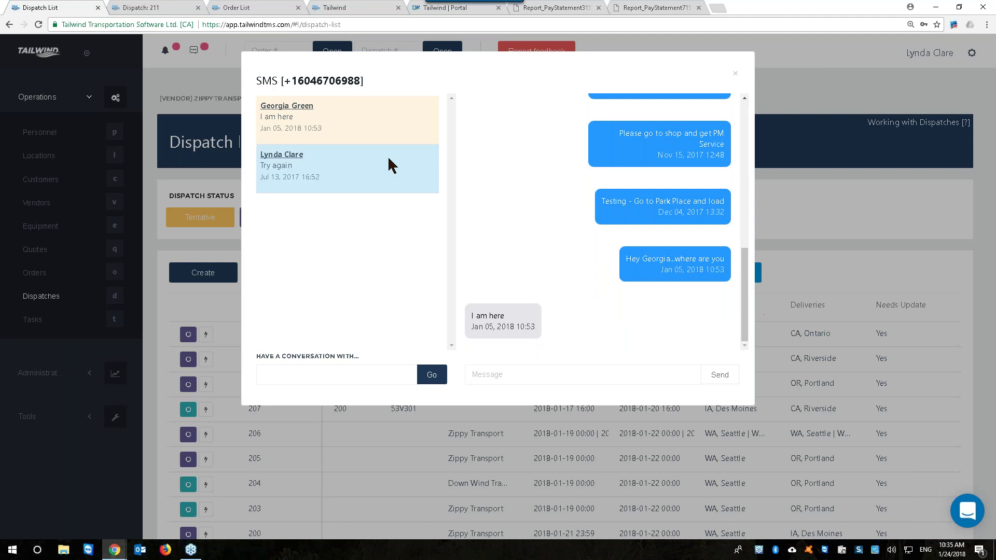
Step: View the older SMS conversation and the list of available recipients, and close the SMS client
left_click(309, 163)
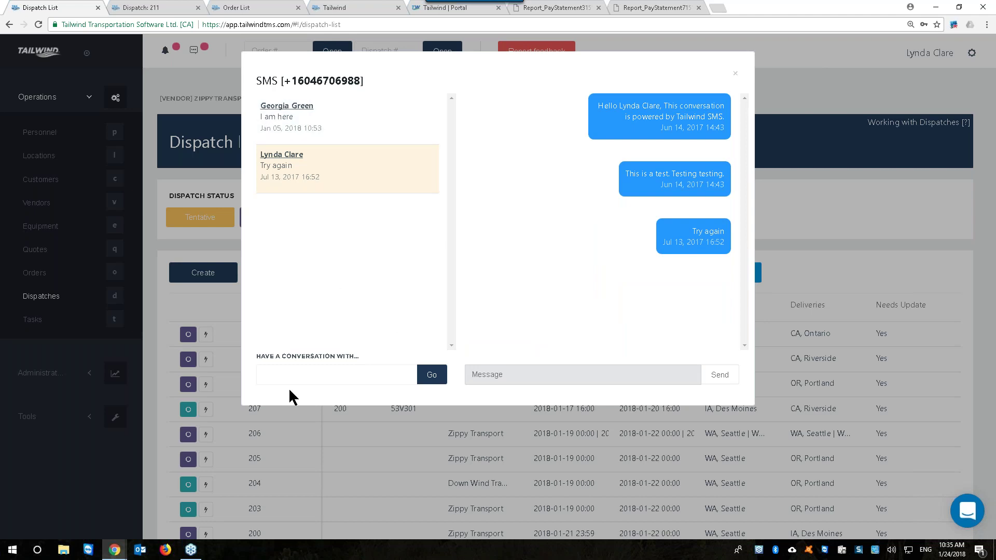
left_click(288, 370)
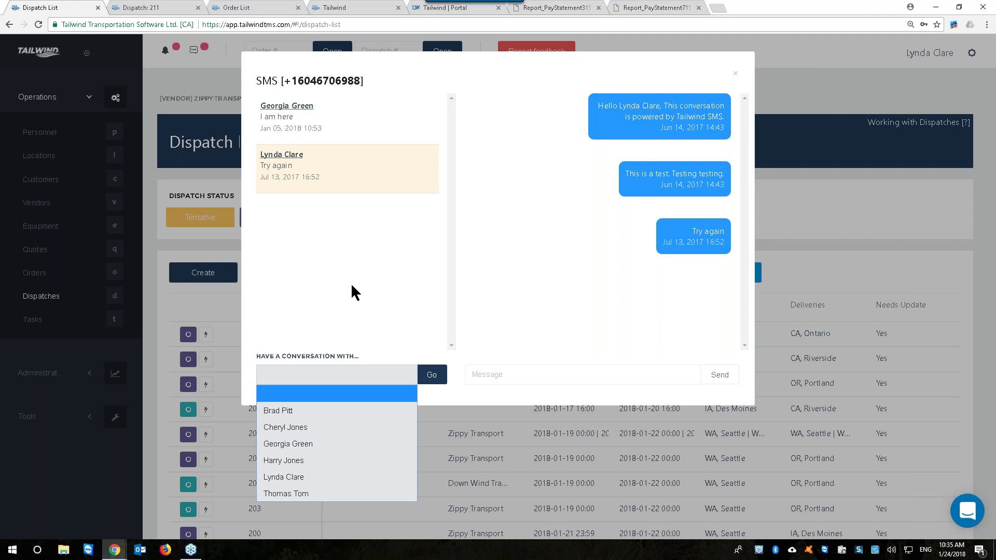
left_click(738, 76)
left_click(737, 74)
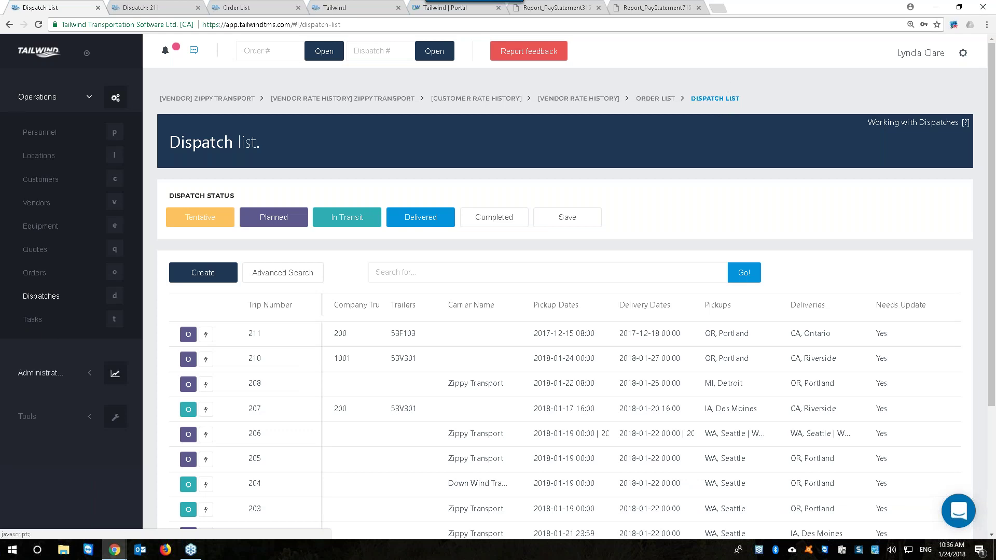
Step: Open the Bill Posting list and examine the bills' payees and the Awaiting POD column
left_click(41, 377)
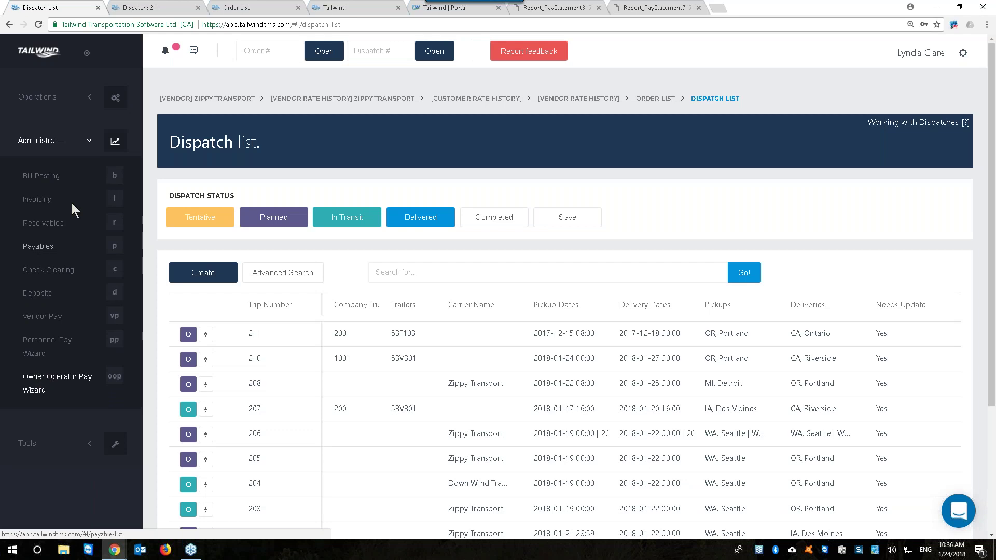
left_click(41, 176)
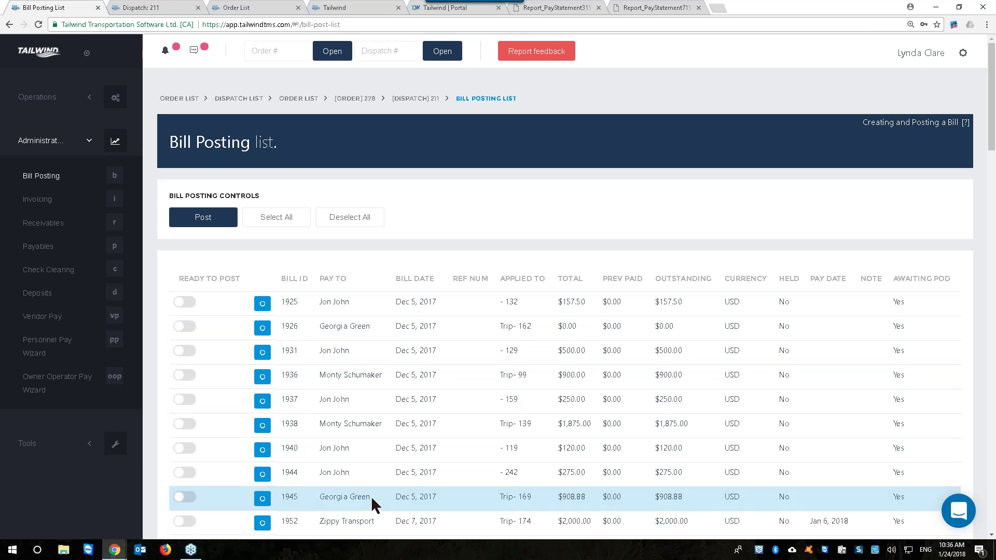
triple_click(342, 497)
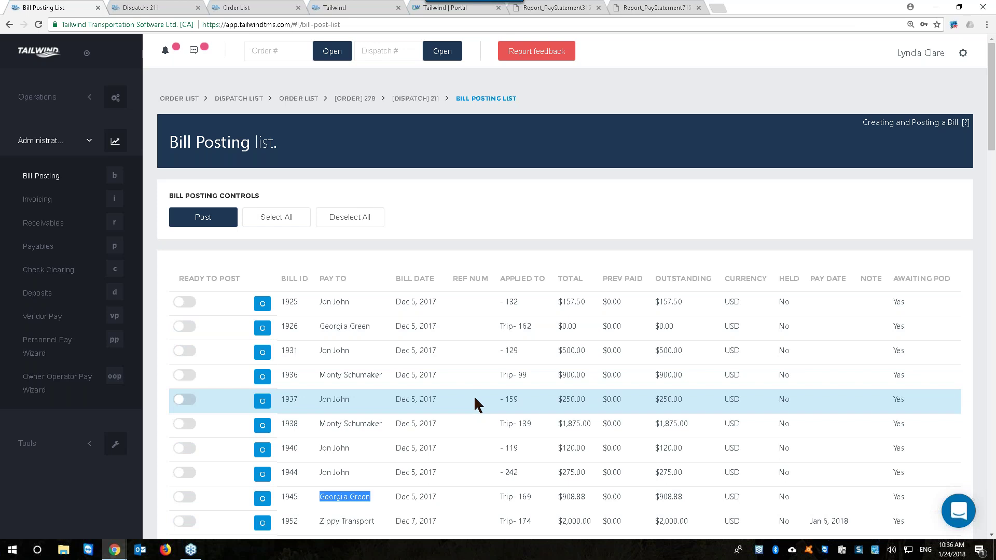
scroll(475, 398, "down", 2)
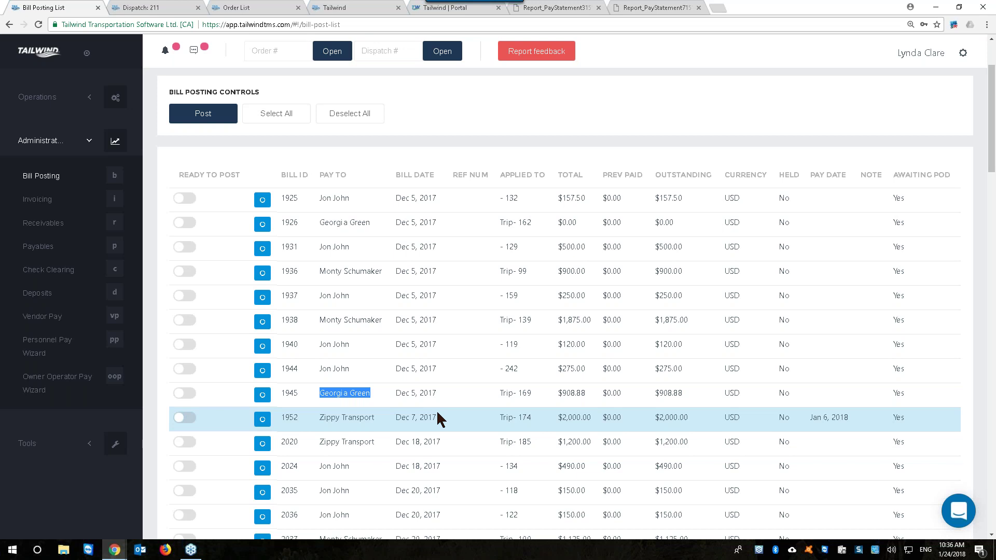
left_click_drag(955, 174, 891, 177)
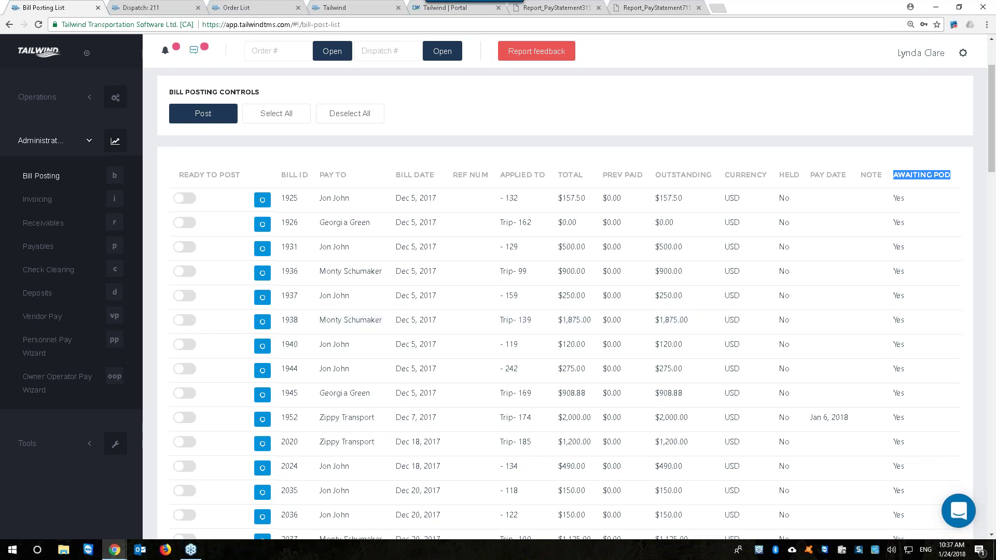
Step: Open the SMS client from the Bill Posting list, view the most recent conversation, and close the client
left_click(196, 52)
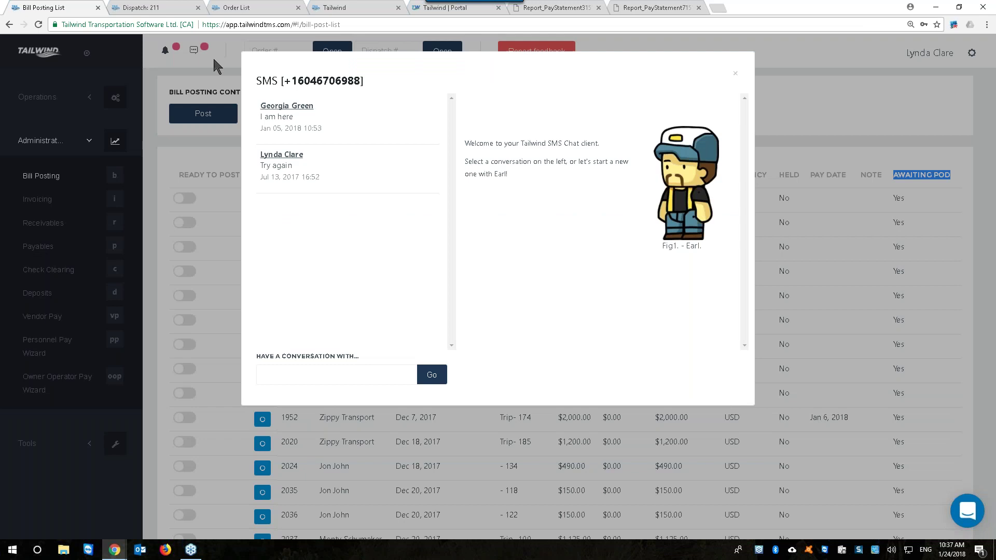
left_click(271, 114)
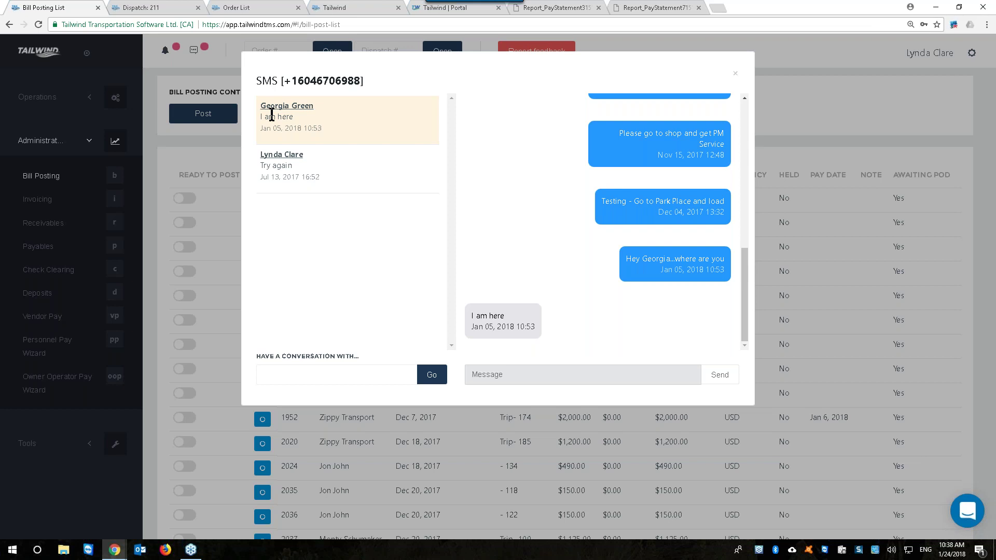
key("Escape")
Step: Go to the home page and switch to the open pay statement PDF for Monty's Trucking ltd, highlighting its USD statement total
left_click(41, 52)
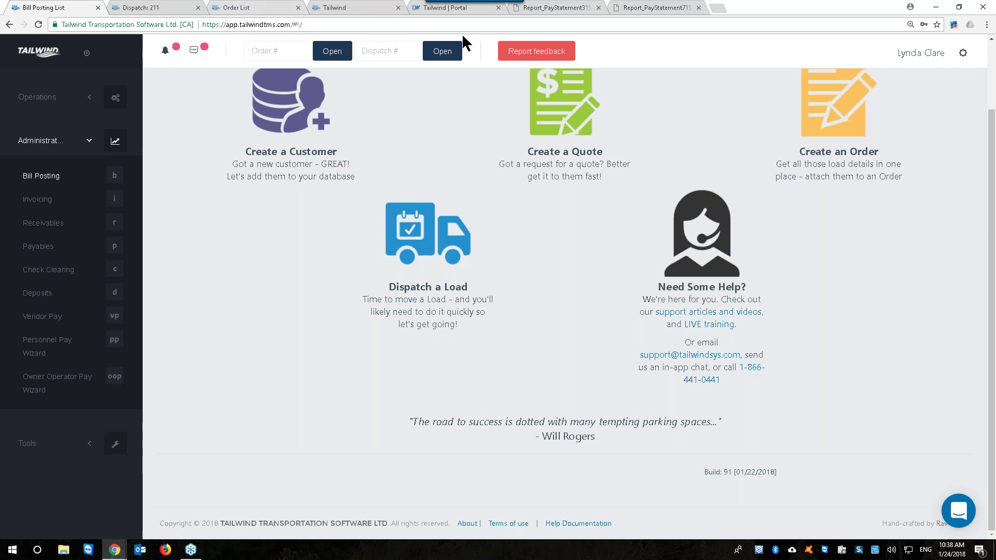
left_click(552, 8)
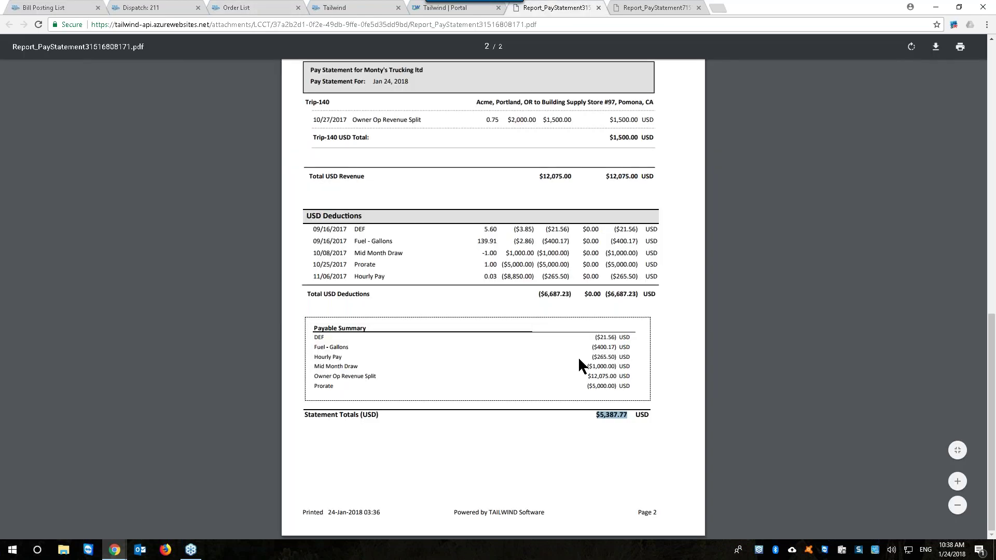
left_click_drag(629, 415, 594, 415)
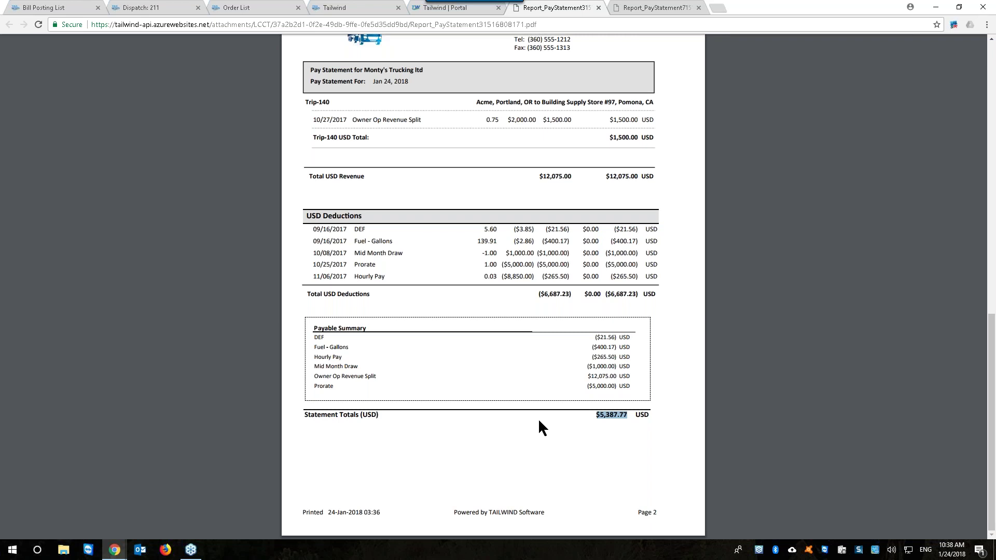
Step: Return to Tailwind and open Trip 211 from the dispatch list
left_click(45, 8)
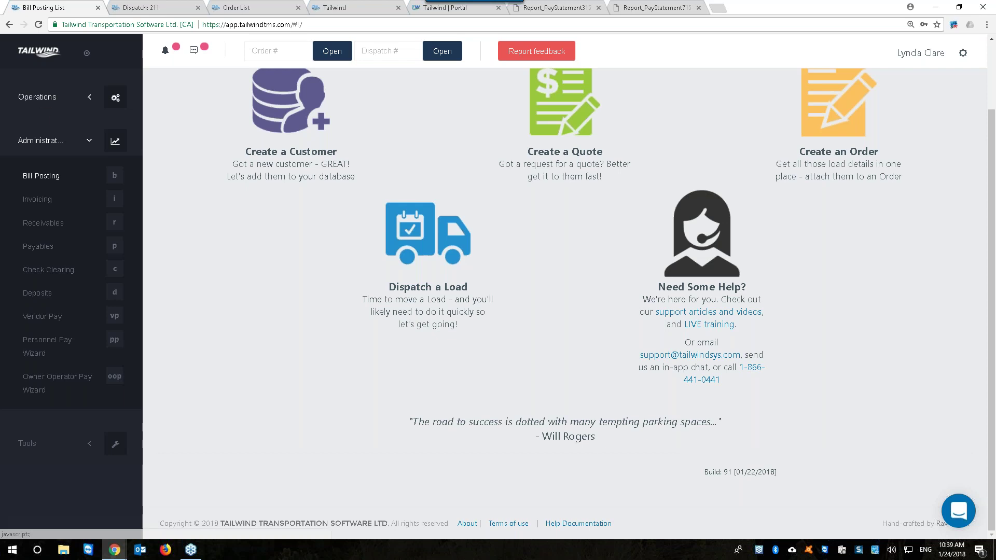
left_click(52, 97)
left_click(41, 297)
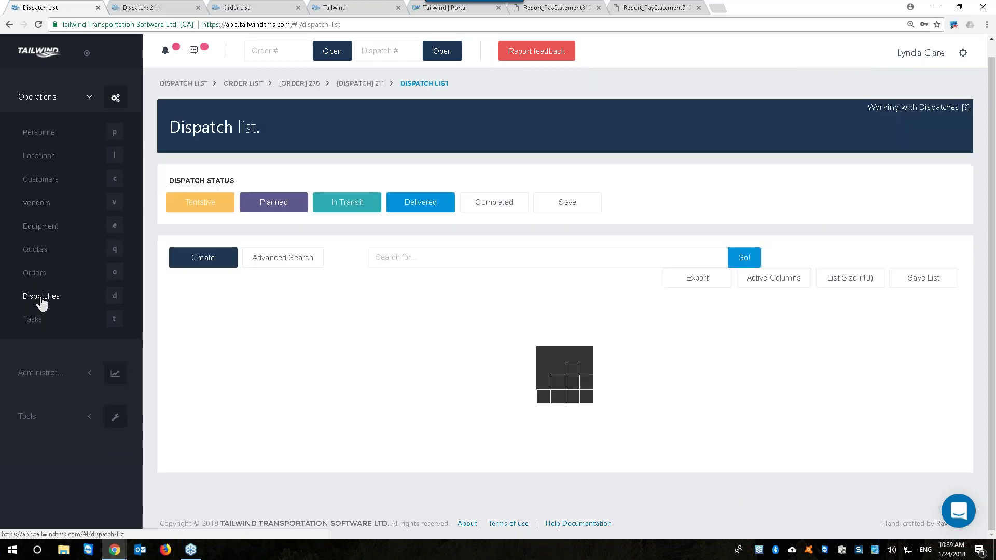
scroll(296, 334, "down", 2)
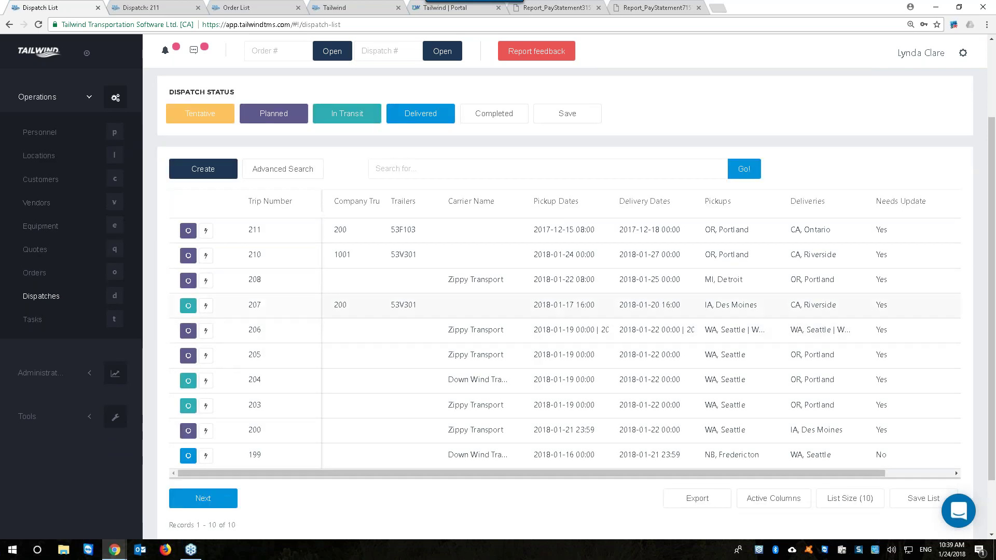
left_click(189, 230)
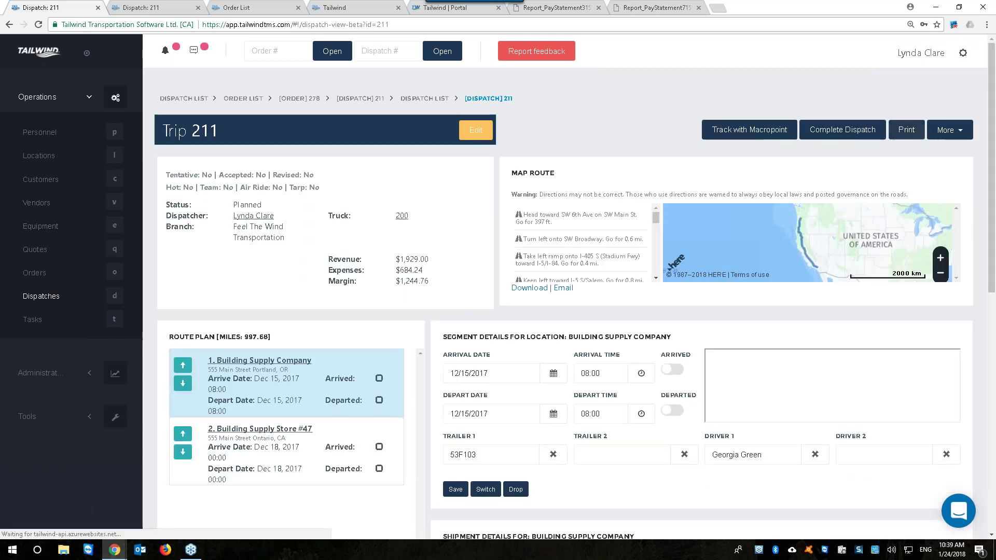
Step: Generate the printable Trip Manifest for Trip 211, highlight its dispatcher contact details, and close the print options back on the trip
left_click(907, 129)
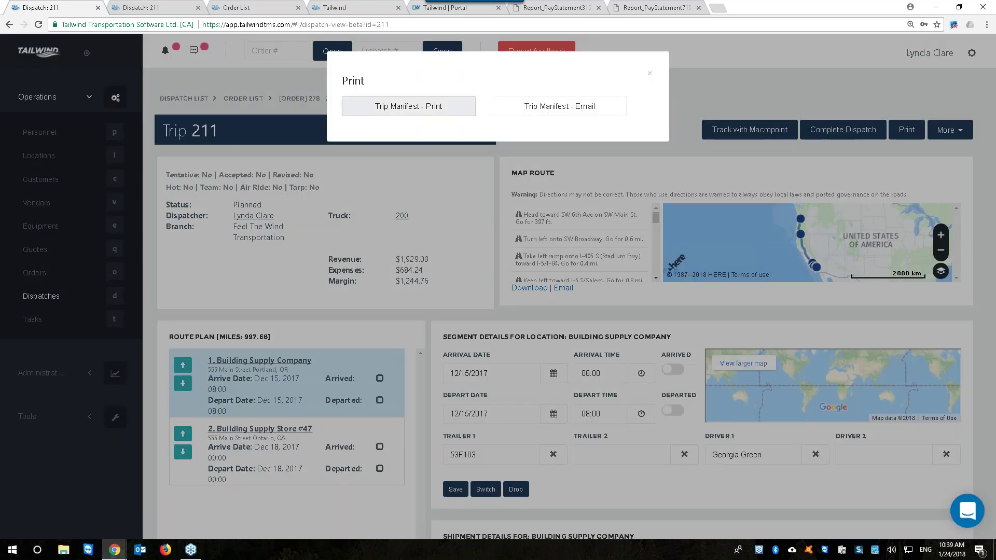
left_click(409, 106)
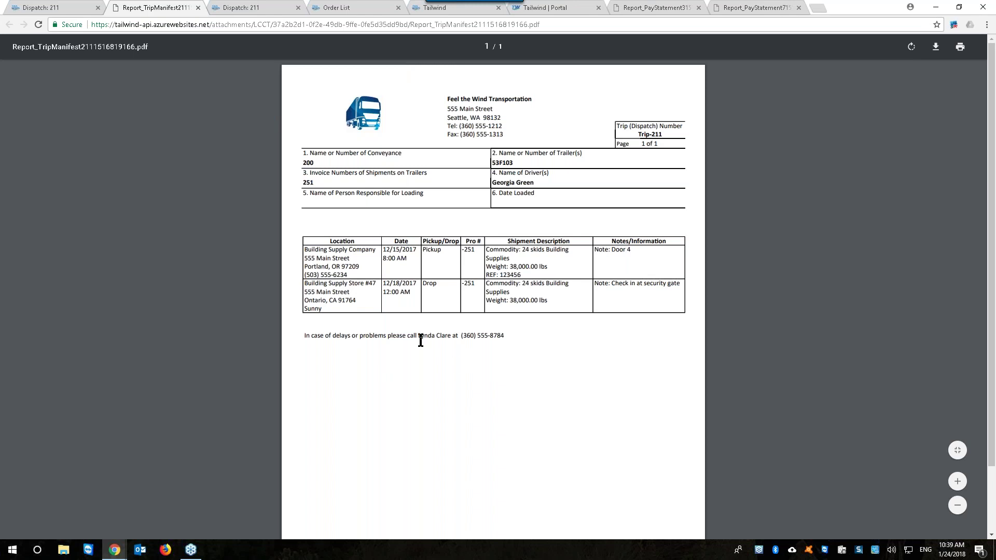
left_click_drag(419, 335, 504, 335)
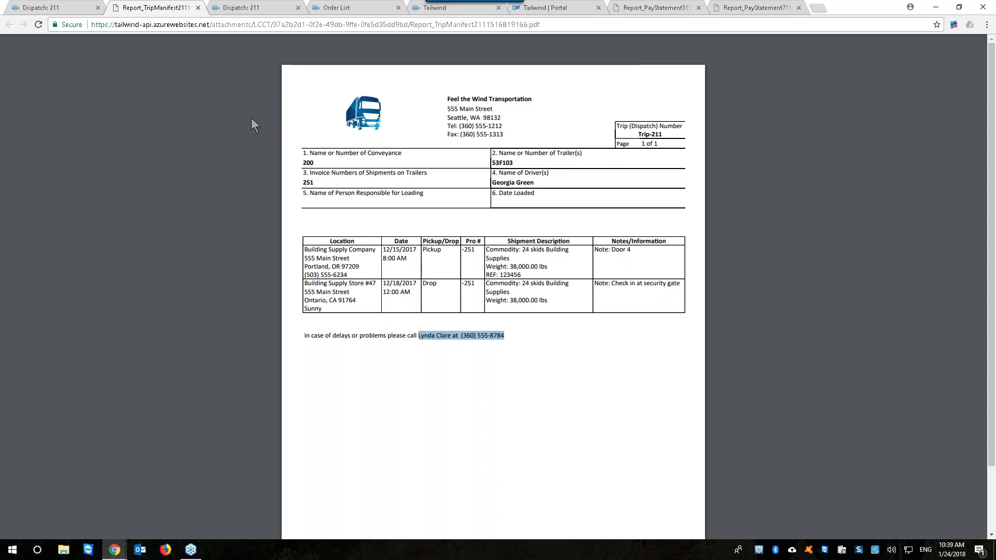
left_click(42, 10)
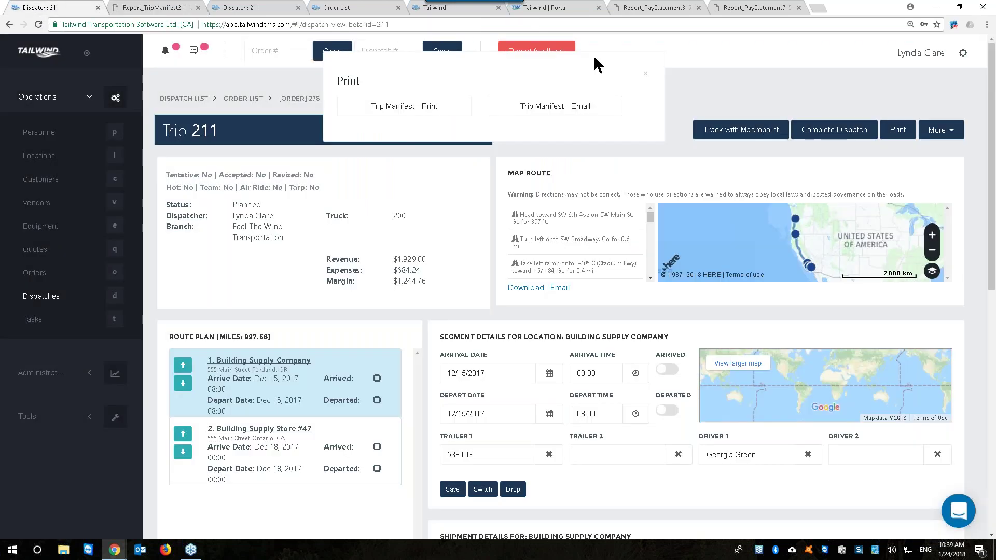
left_click(644, 74)
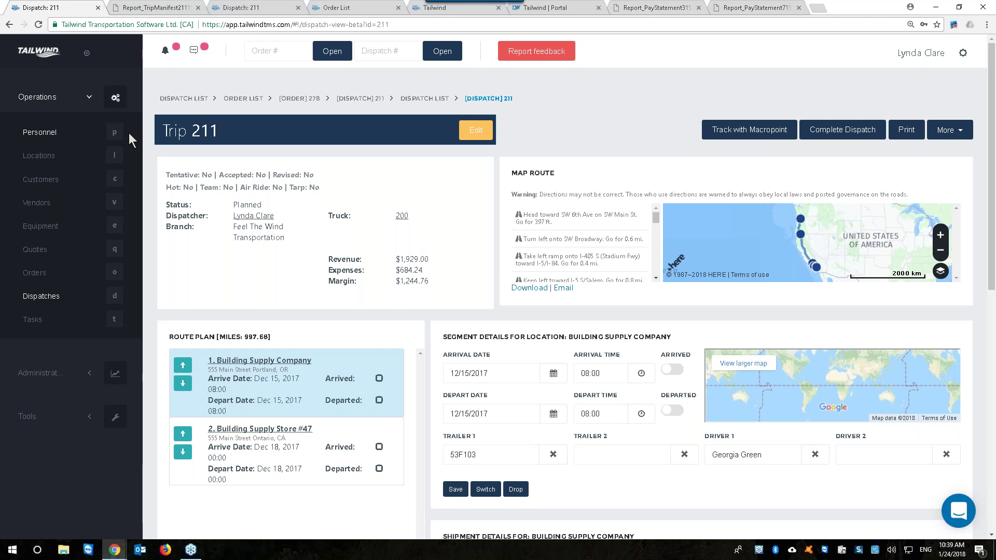
Step: Open the Hall Industries order by its order number and highlight the type of its POD attachment note
left_click(275, 57)
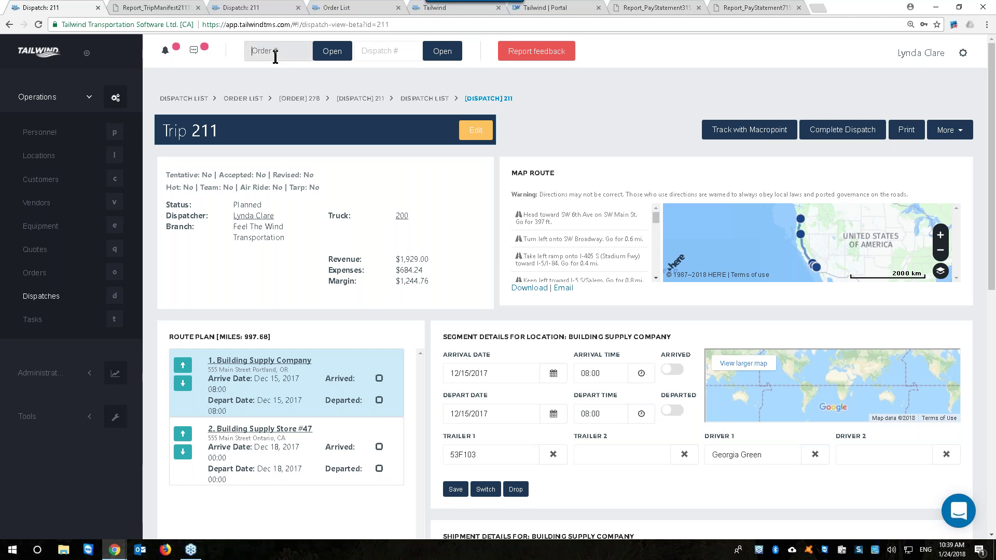
type("141")
left_click(333, 51)
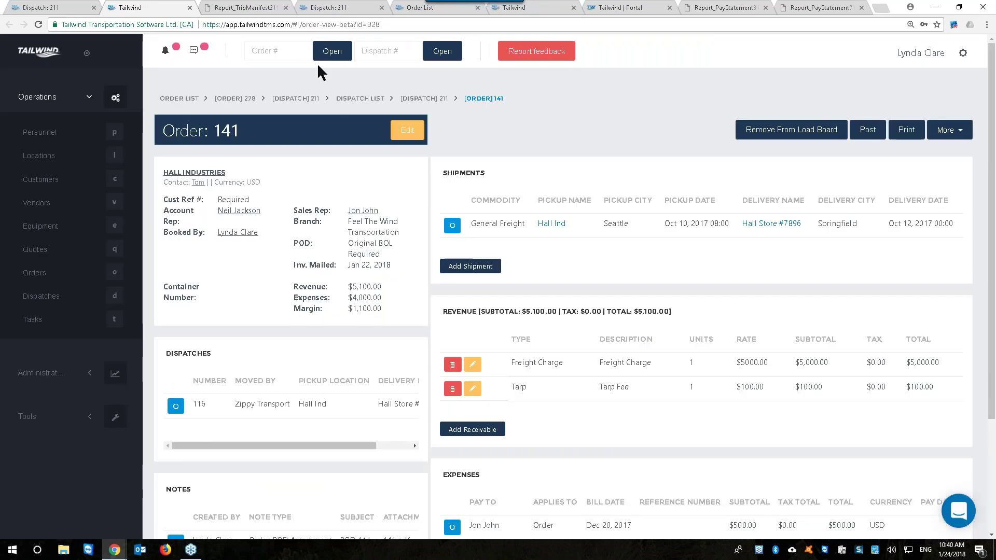
scroll(317, 63, "down", 2)
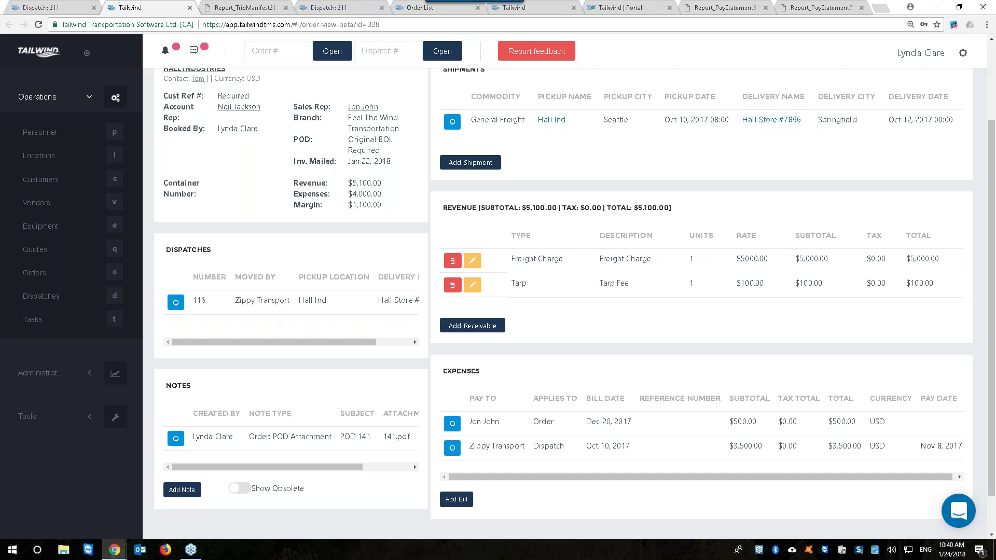
left_click_drag(332, 436, 254, 436)
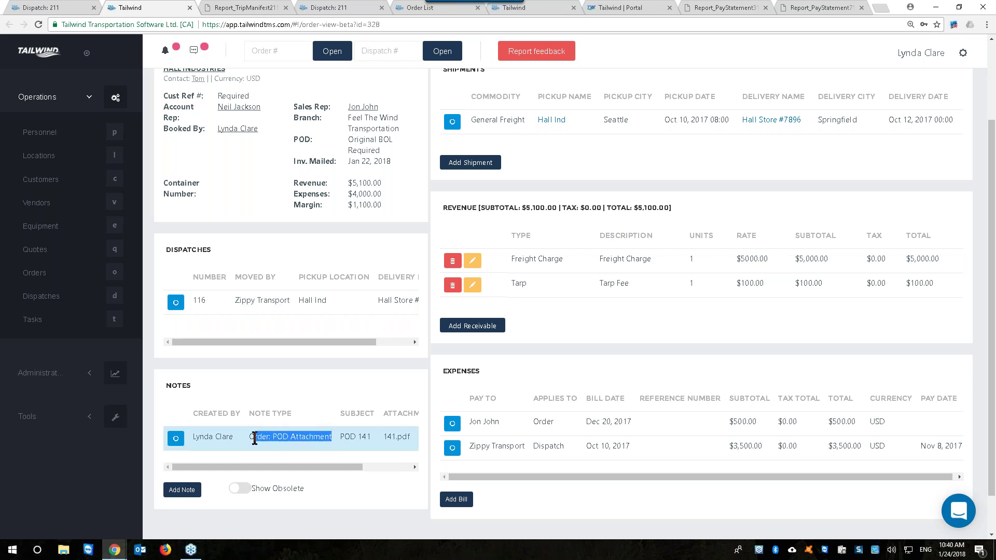
Step: View the POD note and its attached bill of lading PDF, and close the note back on the order
left_click(176, 439)
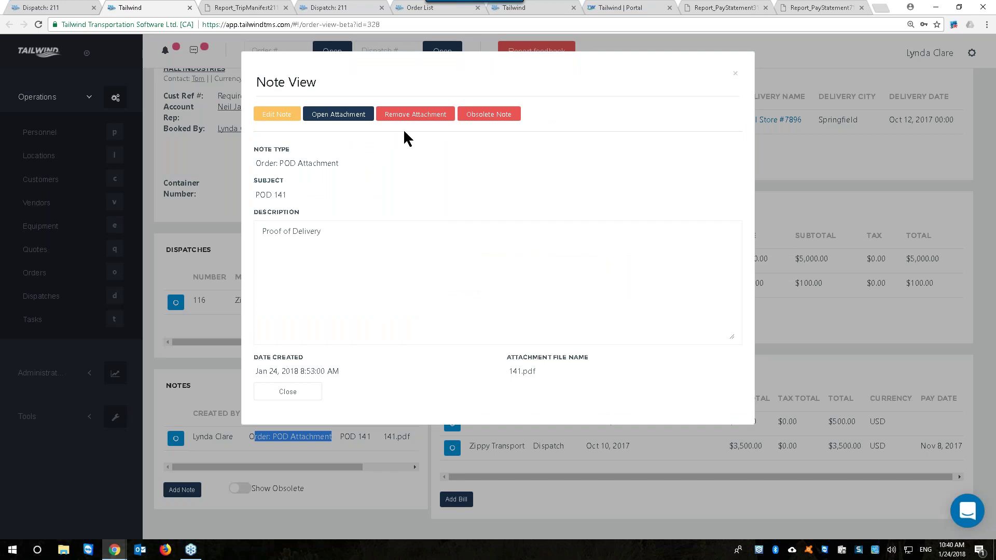
left_click(358, 120)
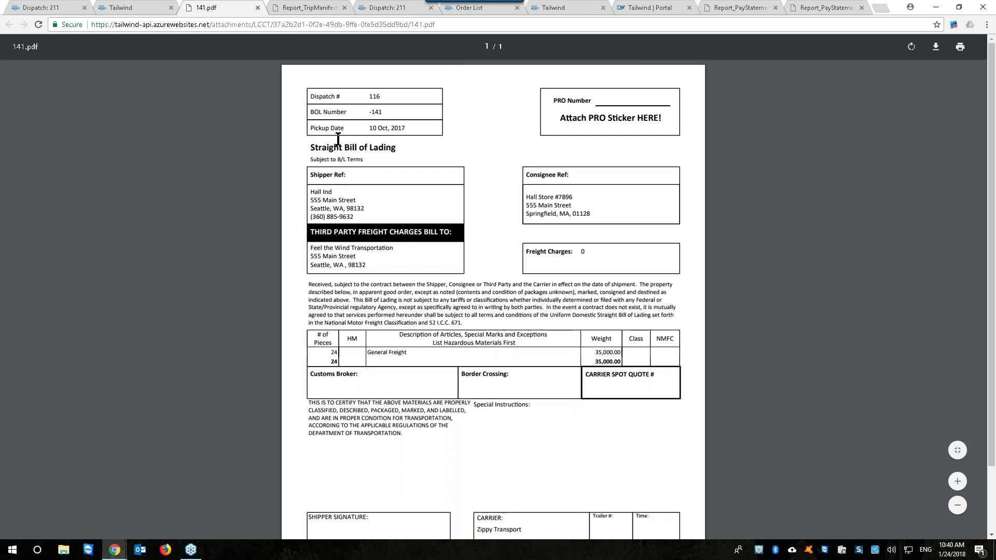
left_click(142, 6)
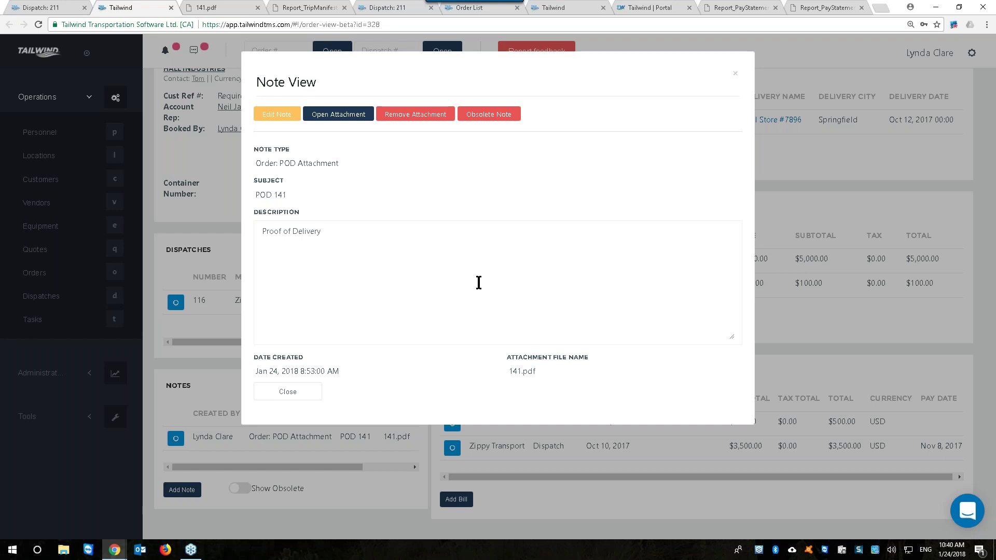
left_click(735, 74)
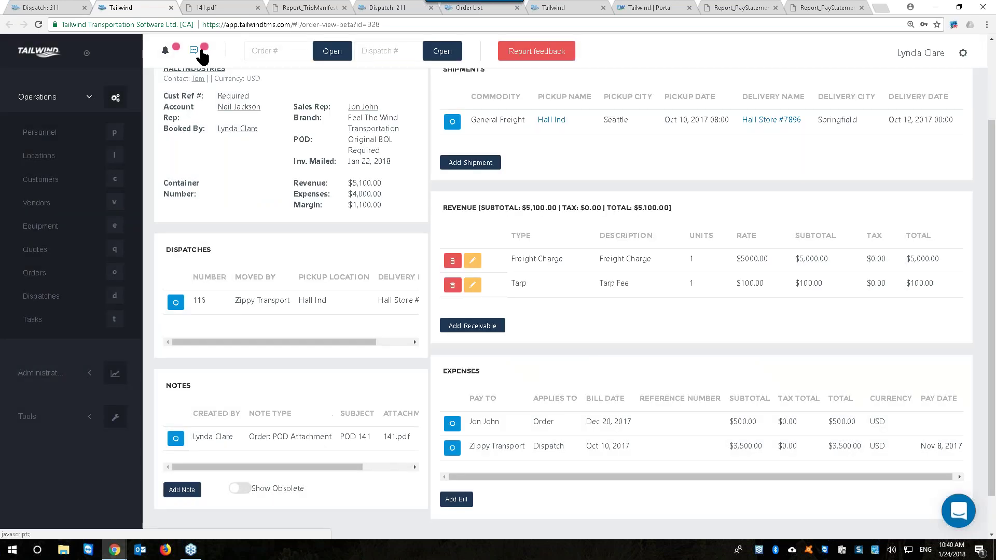
Step: Open the SMS client from the order page
left_click(202, 51)
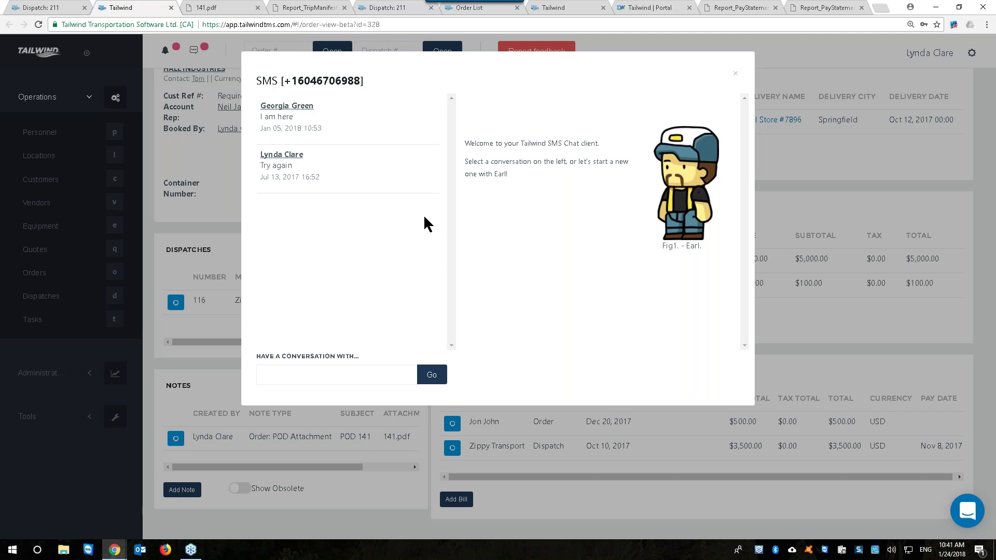
Step: View the first SMS conversation and close the client, and look over the bill of lading PDF before returning to the order
left_click(277, 107)
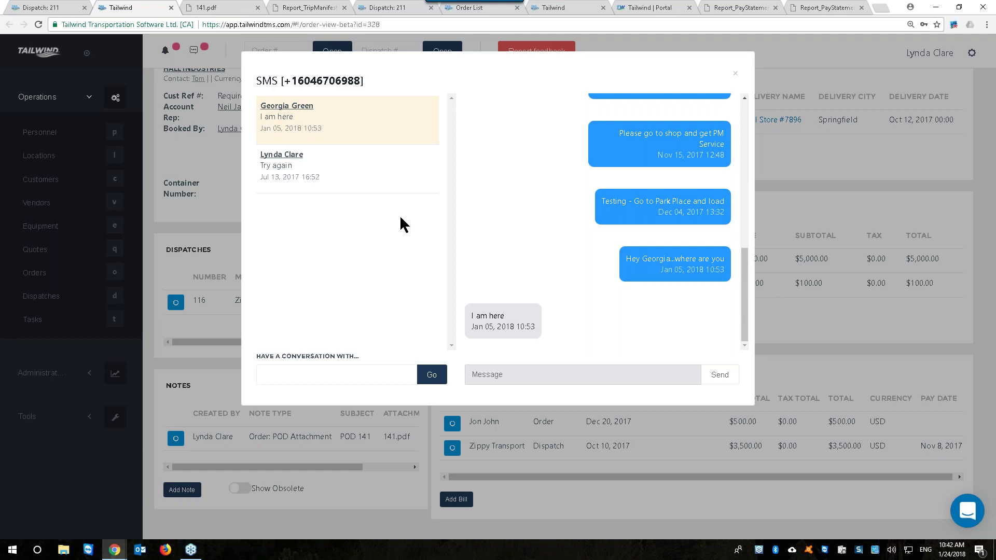
left_click(735, 74)
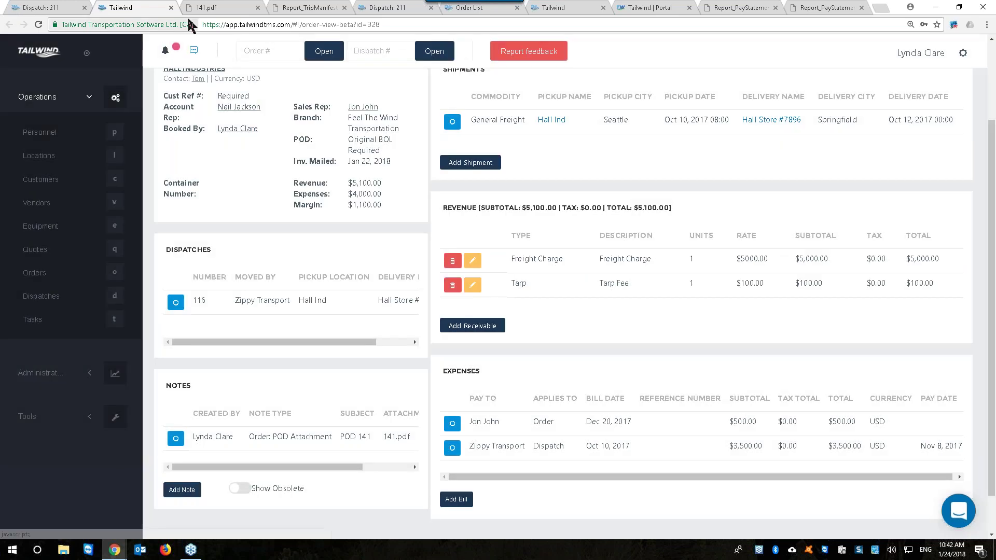
left_click(202, 7)
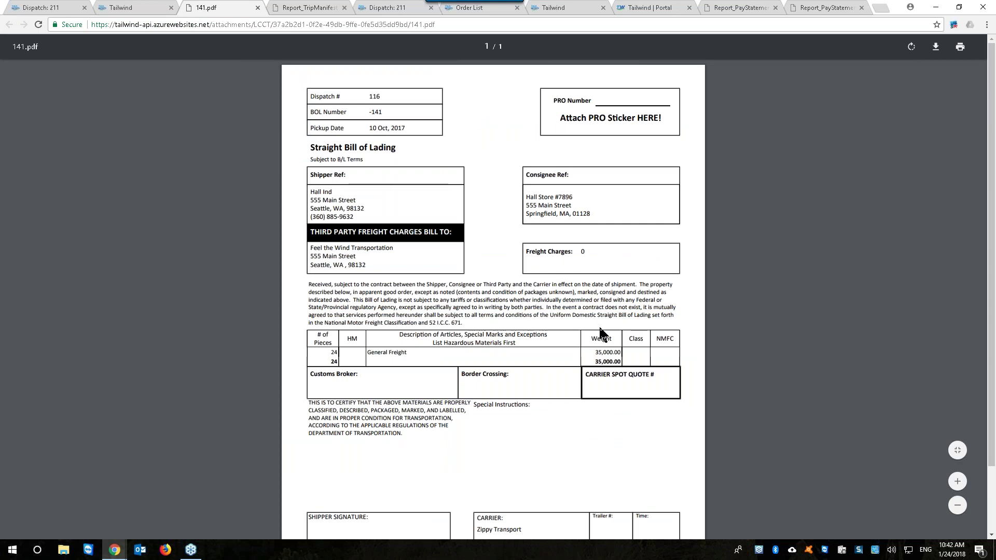
left_click(117, 9)
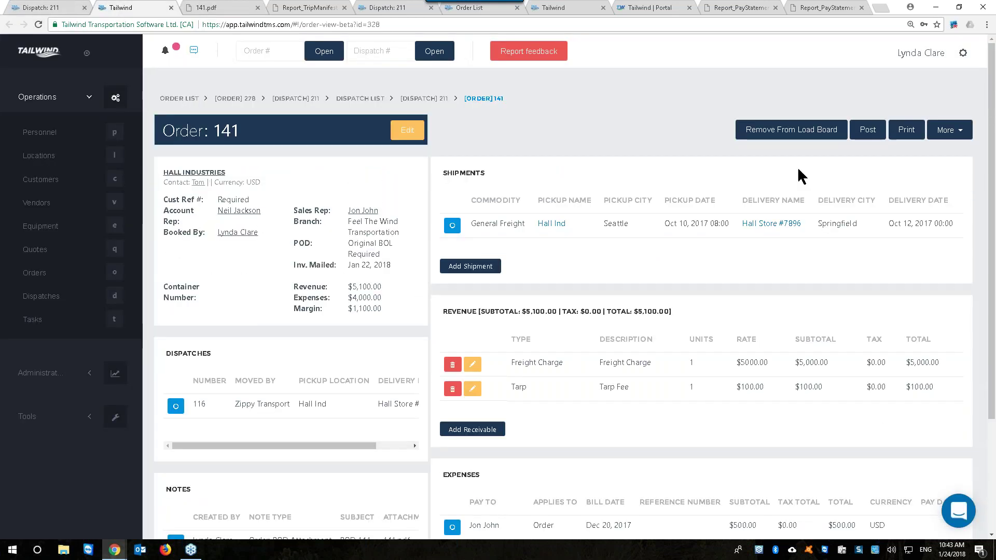
Step: Generate the printable invoice with its bill of lading attachment for the Hall Industries order, and highlight the issuing company's address on it
left_click(906, 130)
left_click(430, 106)
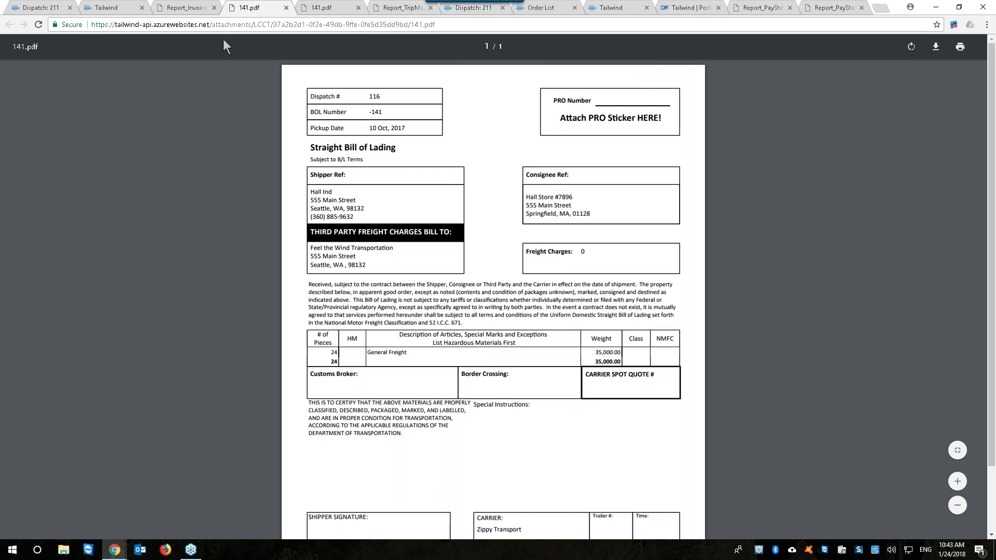
key("ctrl+shift+Tab")
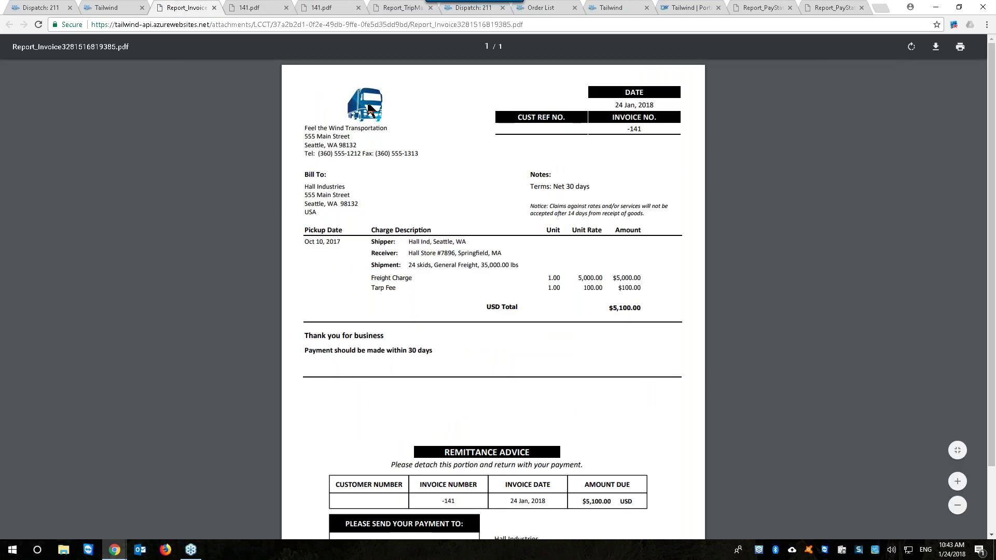
left_click_drag(303, 127, 362, 152)
left_click(212, 137)
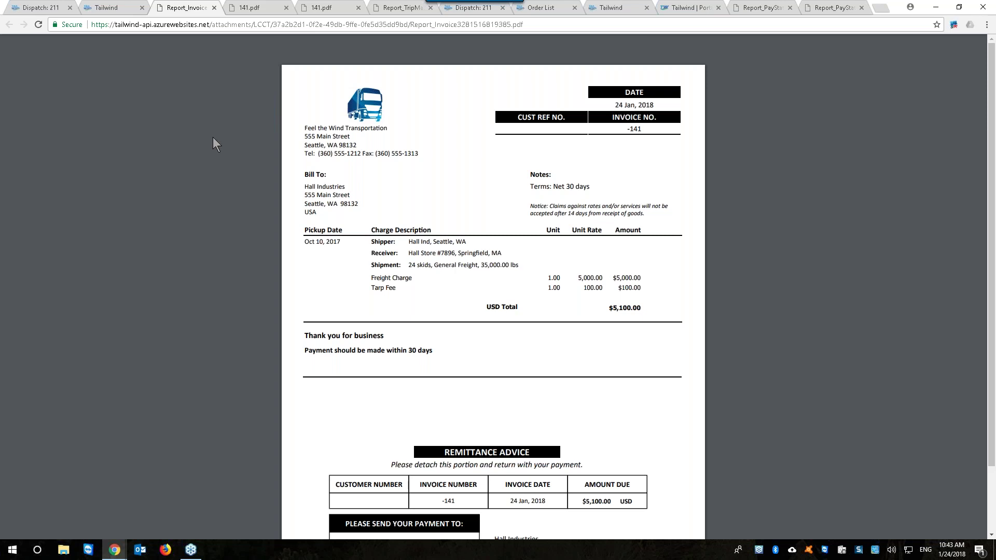
Step: Return to the browser tab holding the trip and open the BlueLine order from the order list
left_click(52, 8)
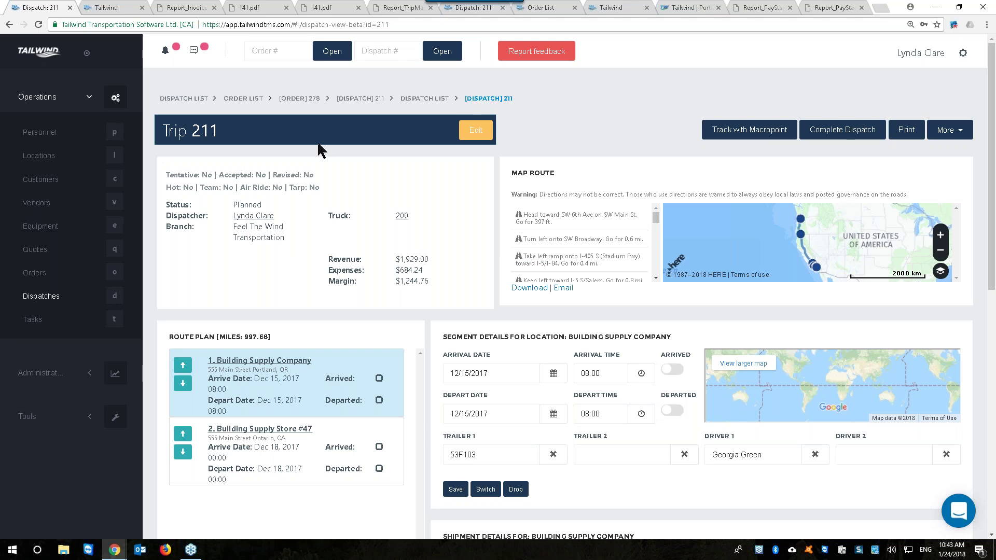
left_click(46, 274)
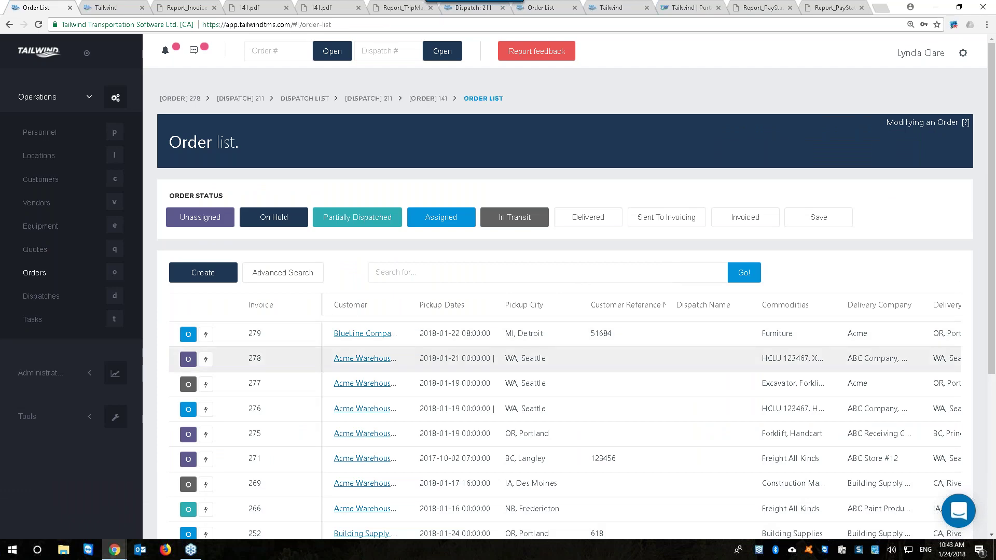
left_click(188, 334)
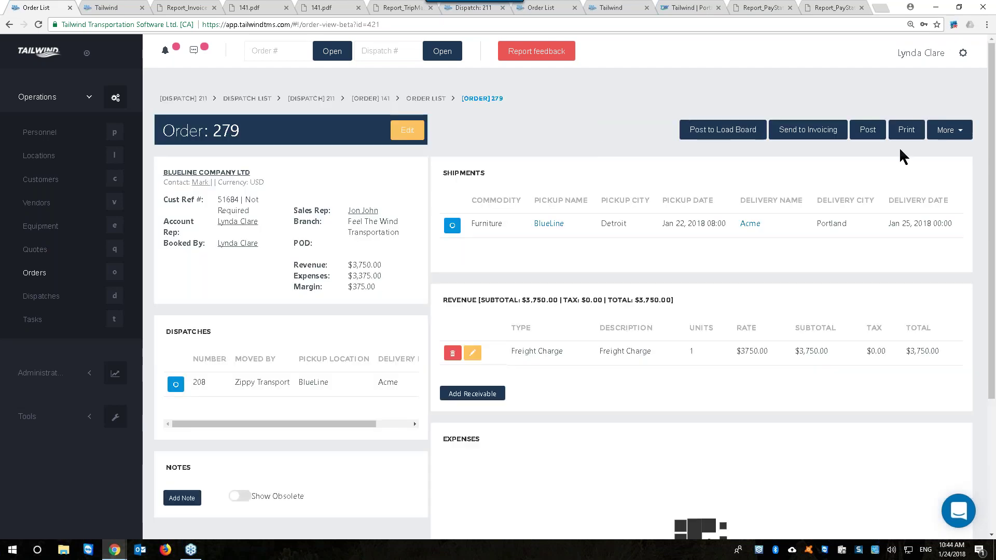
Step: Show the BlueLine order's additional actions and highlight the rate of its freight charge
left_click(945, 129)
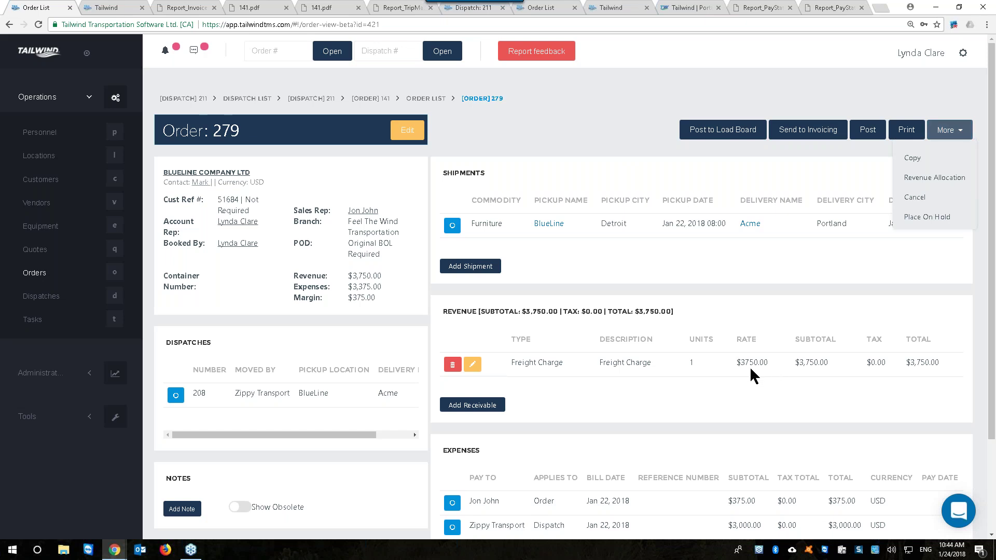
left_click(727, 364)
left_click_drag(771, 363, 737, 363)
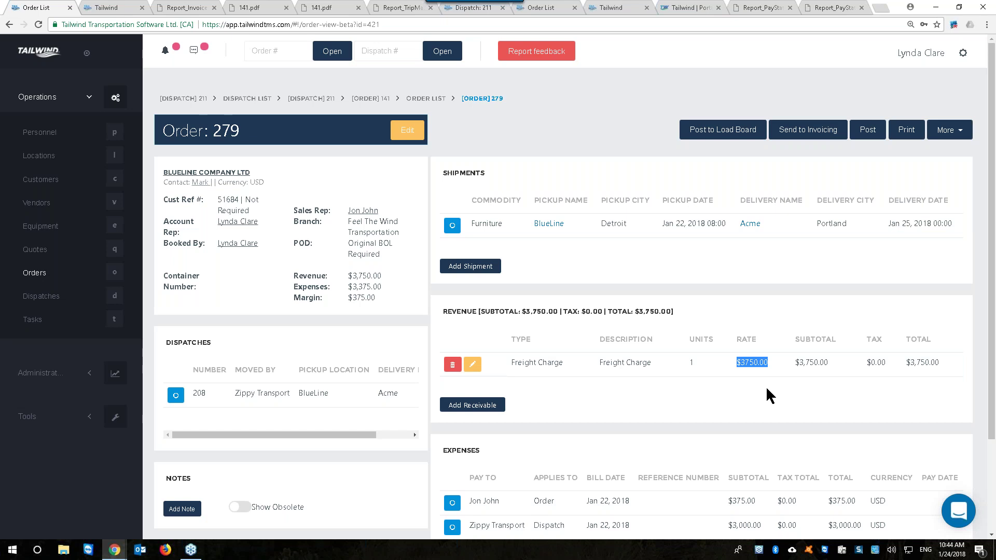
left_click(760, 318)
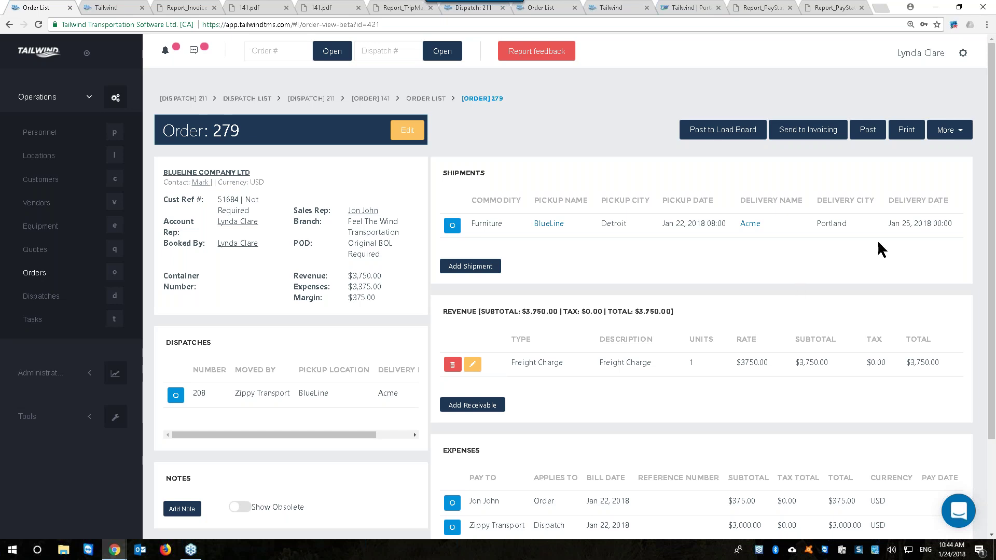
left_click(946, 131)
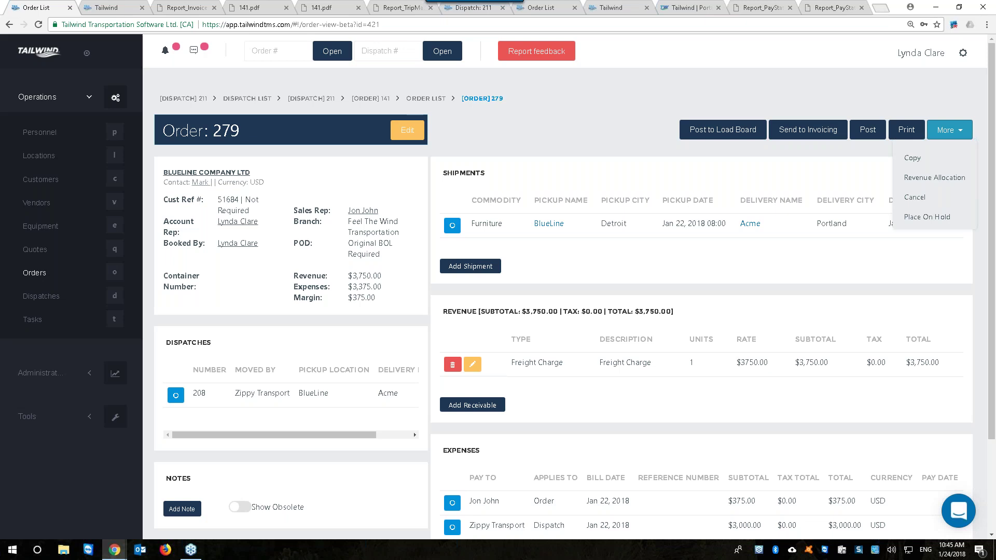
Step: In a new browser tab, load the bookmarked Tailwind portal login and change its address to customer_portal/#!/shipment-list
left_click(881, 8)
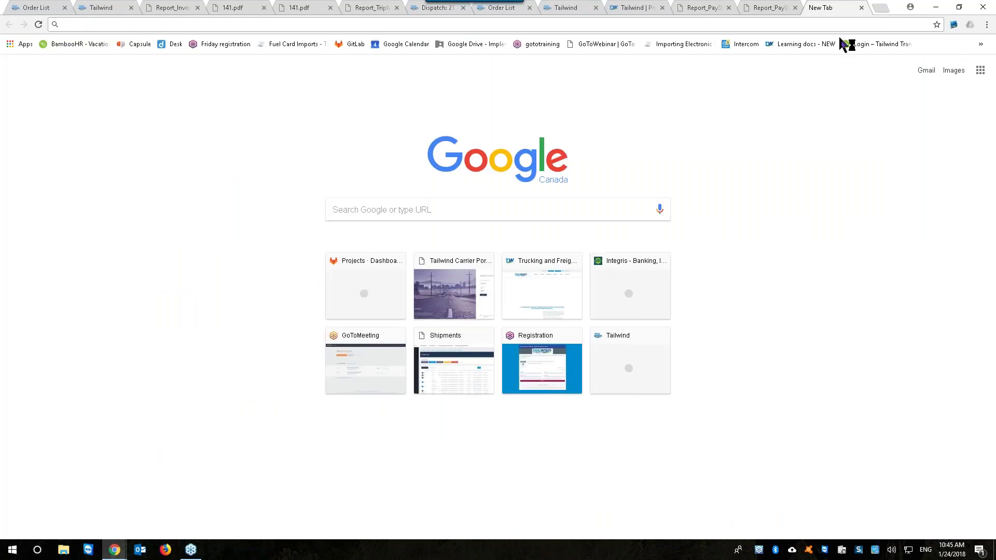
left_click(987, 25)
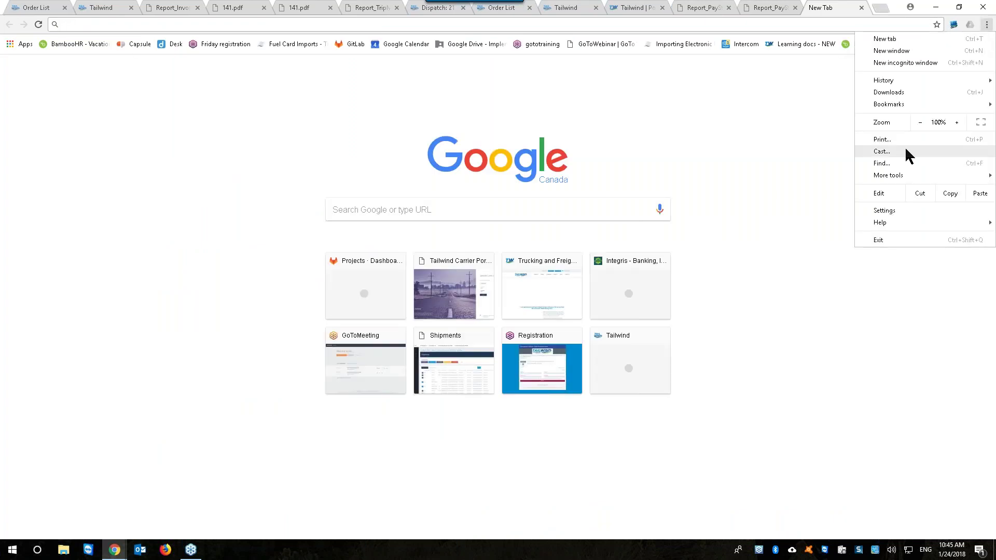
mouse_move(908, 101)
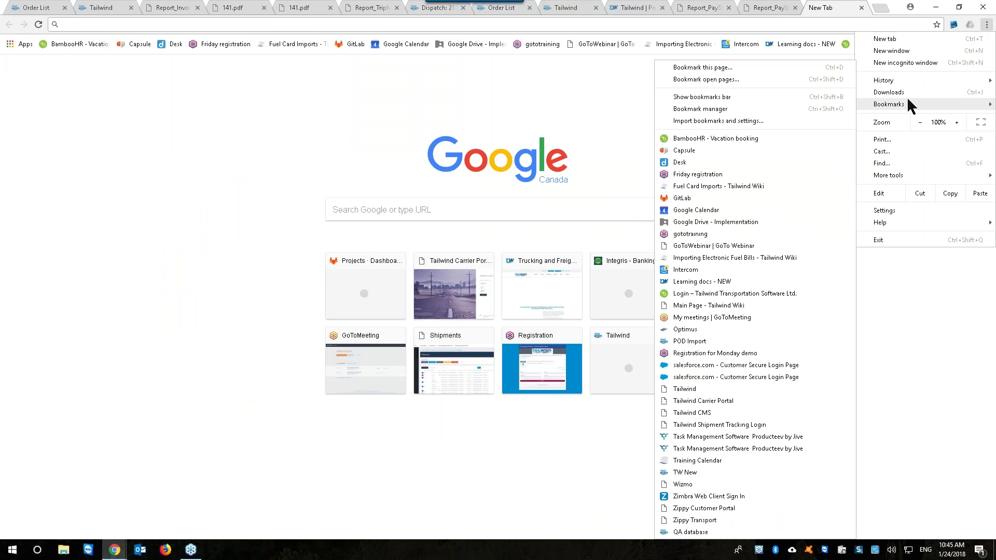
left_click(717, 426)
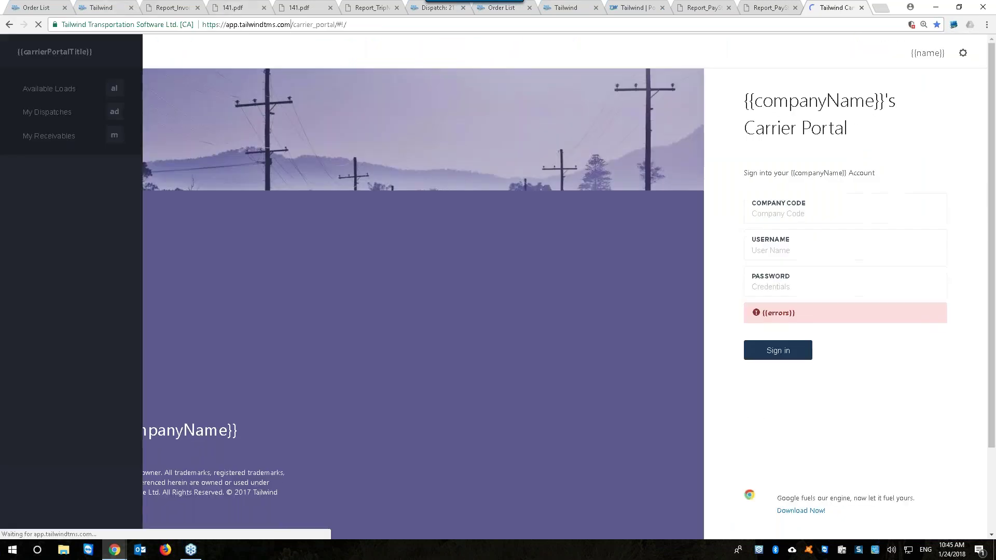
left_click(291, 24)
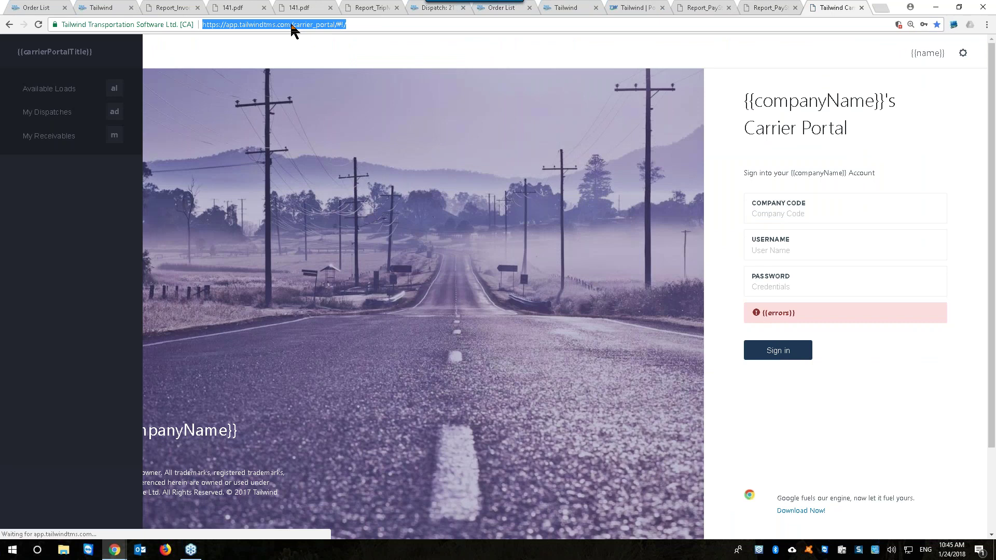
left_click_drag(295, 24, 370, 22)
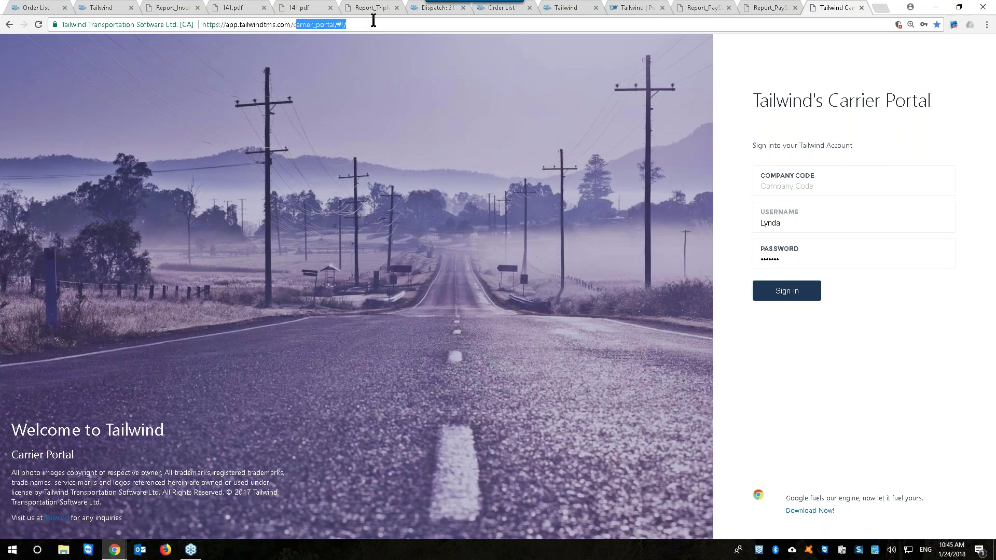
type("cust")
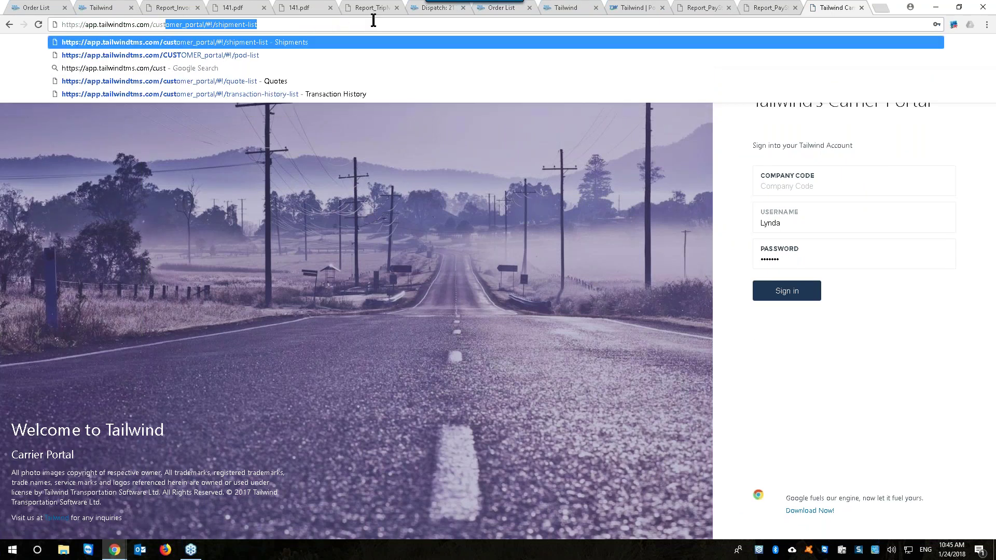
left_click(252, 44)
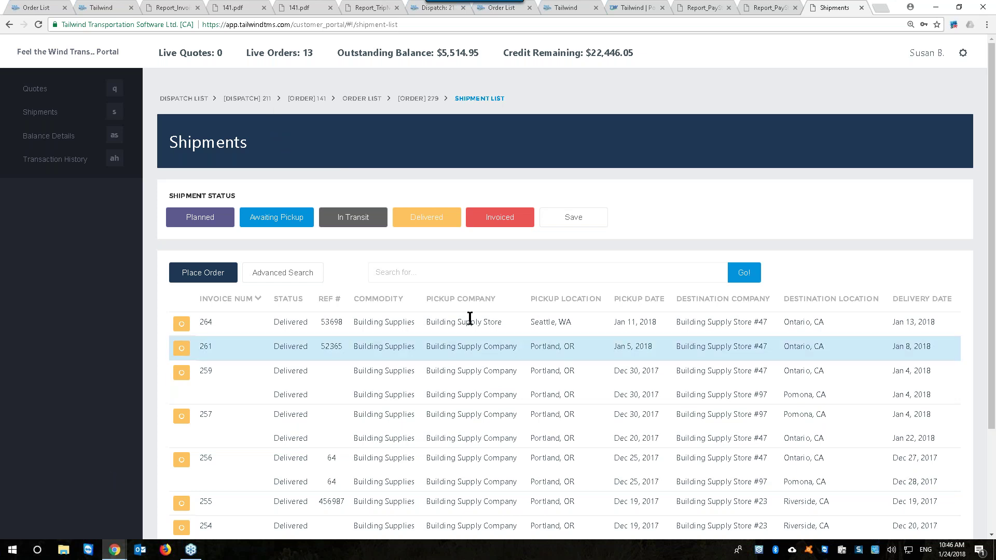
Step: View the customer portal's quotes and the second page of its shipment list
left_click(42, 88)
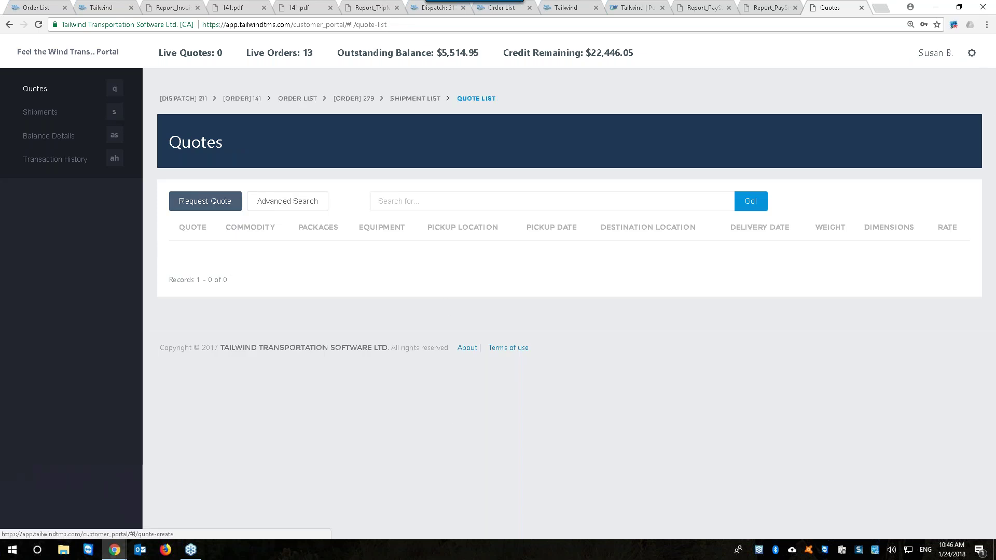
left_click(44, 112)
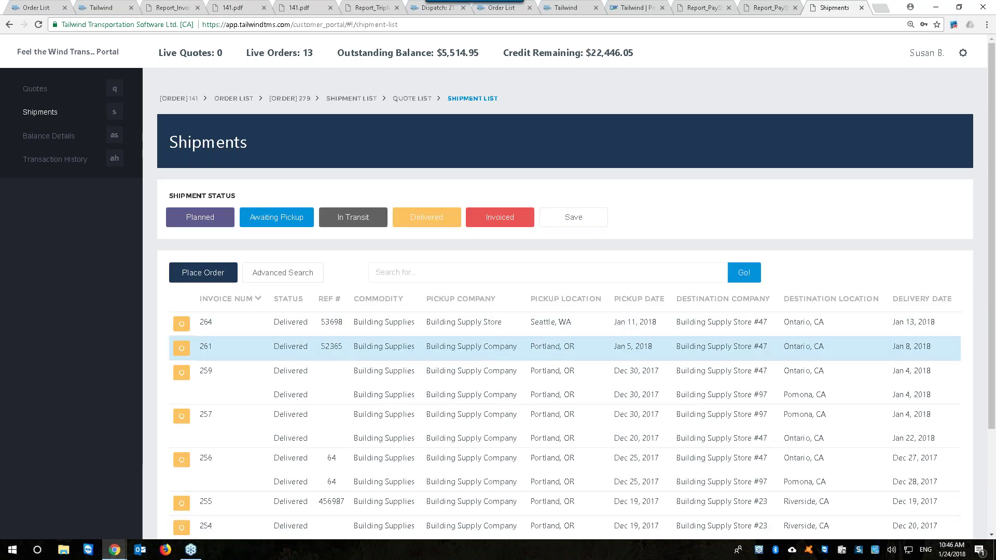
scroll(337, 343, "down", 2)
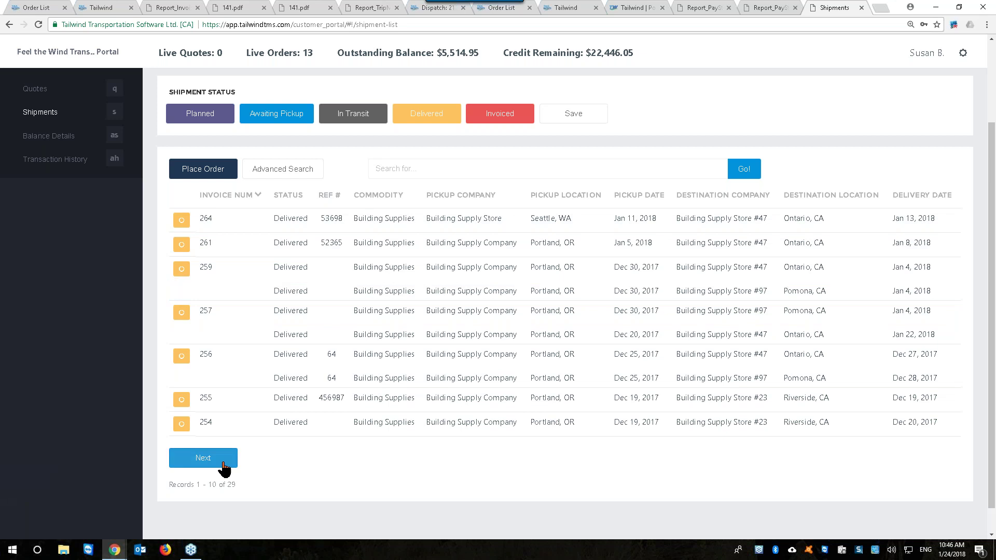
left_click(219, 459)
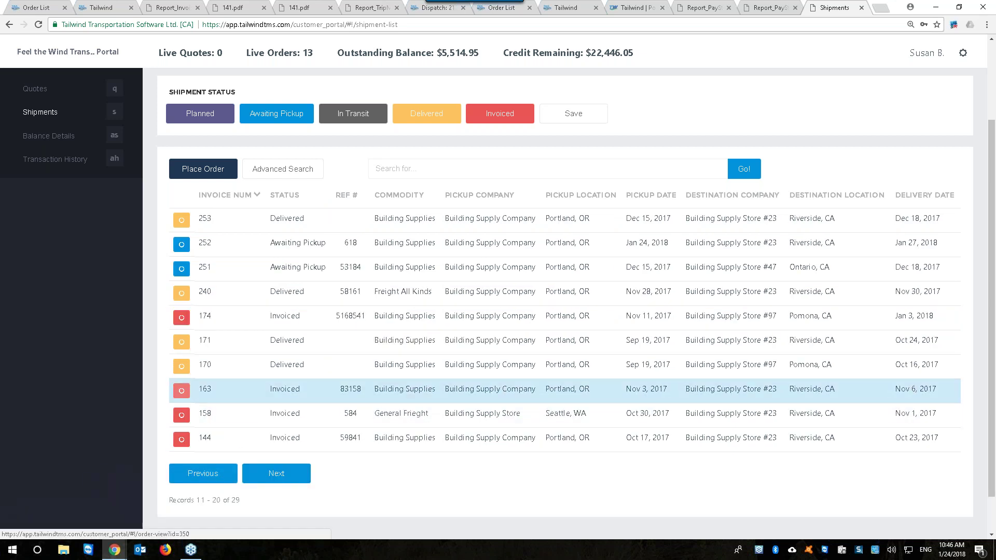
Step: Open the invoiced shipment with the Nov 3, 2017 pickup date and view its first POD attachment, 163.pdf
left_click(185, 393)
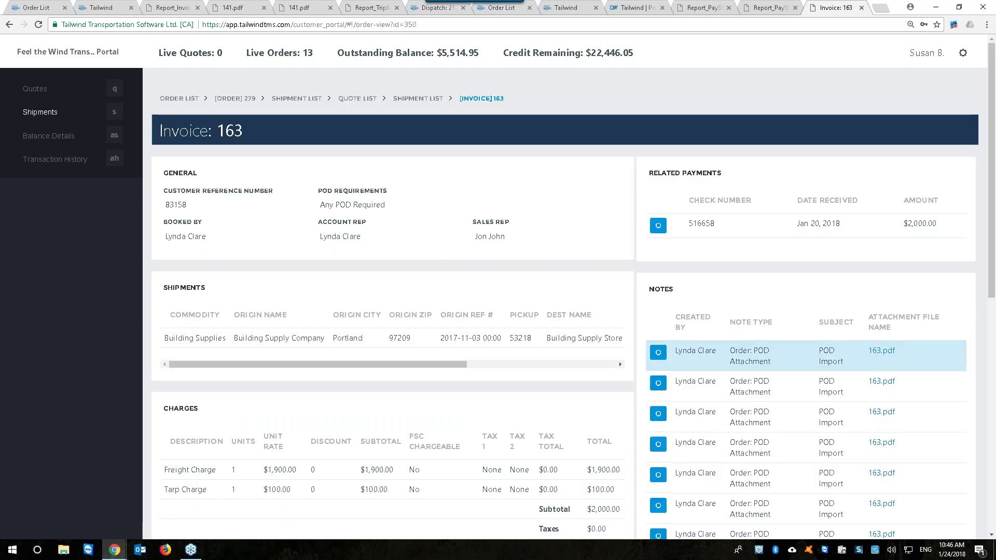
left_click(882, 351)
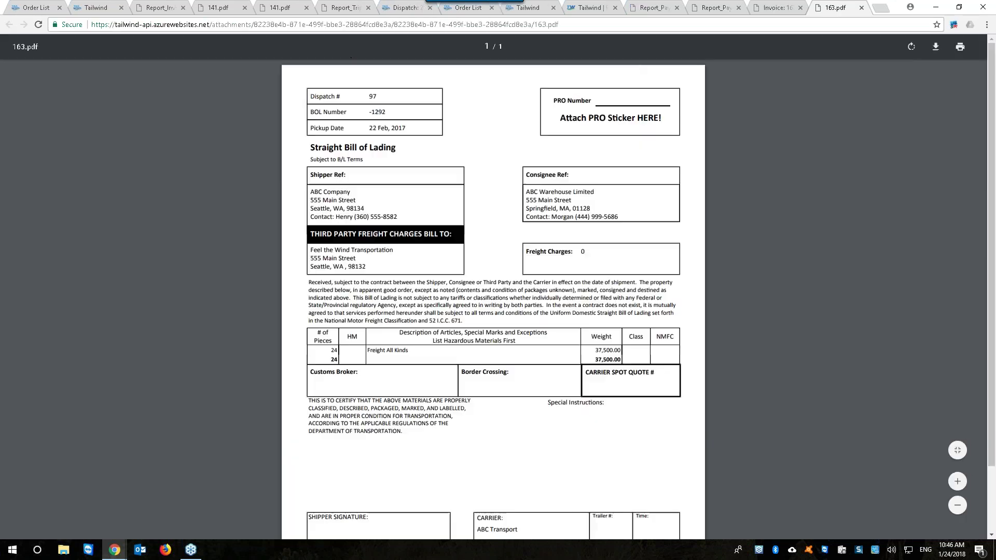
left_click(767, 9)
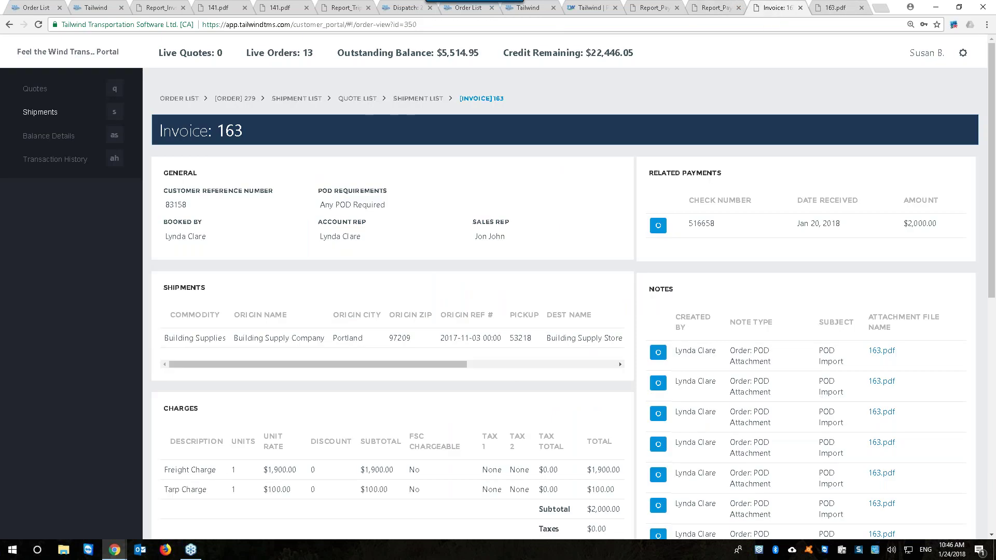
Step: Return to the portal's shipment list, and view the customer's balance details and transaction history
left_click(47, 111)
left_click(205, 270)
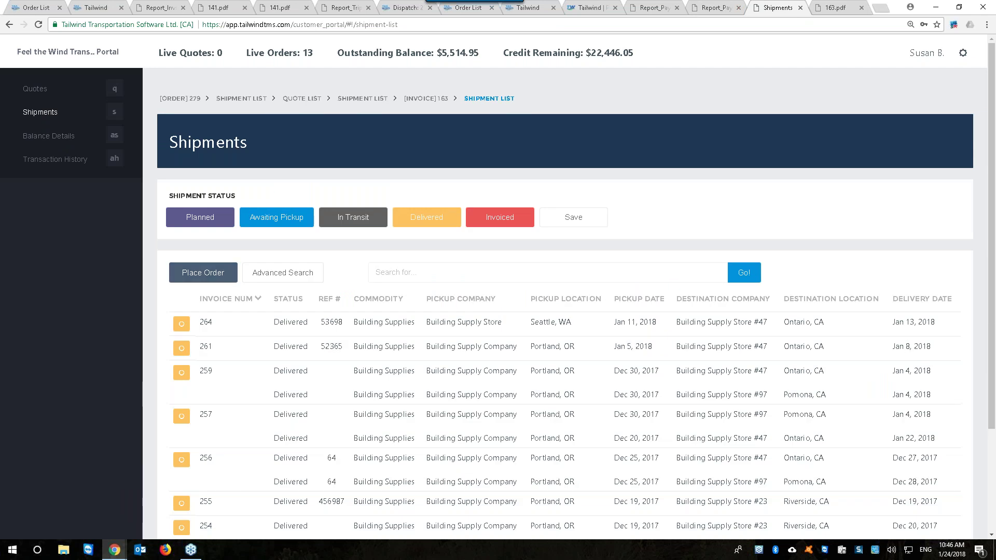
left_click(55, 140)
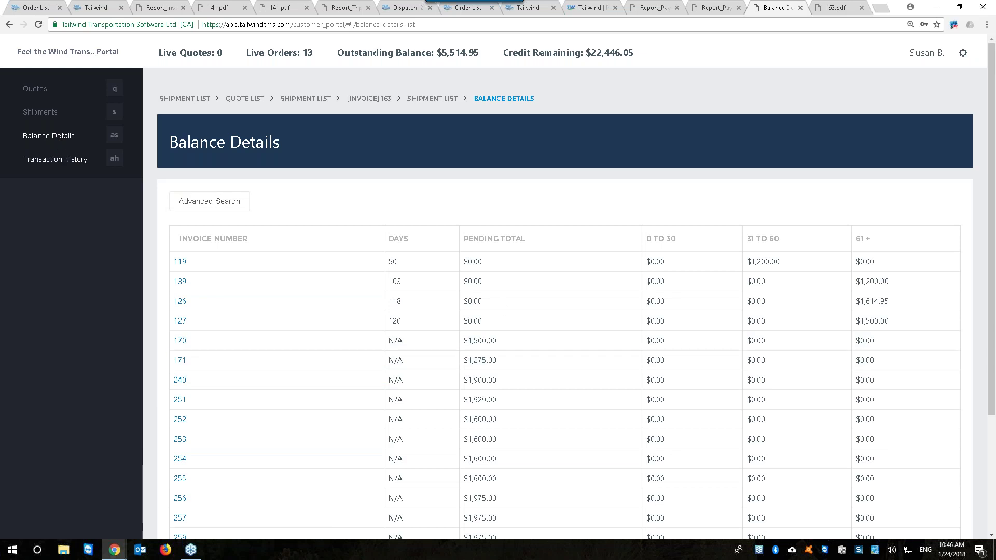
left_click(79, 161)
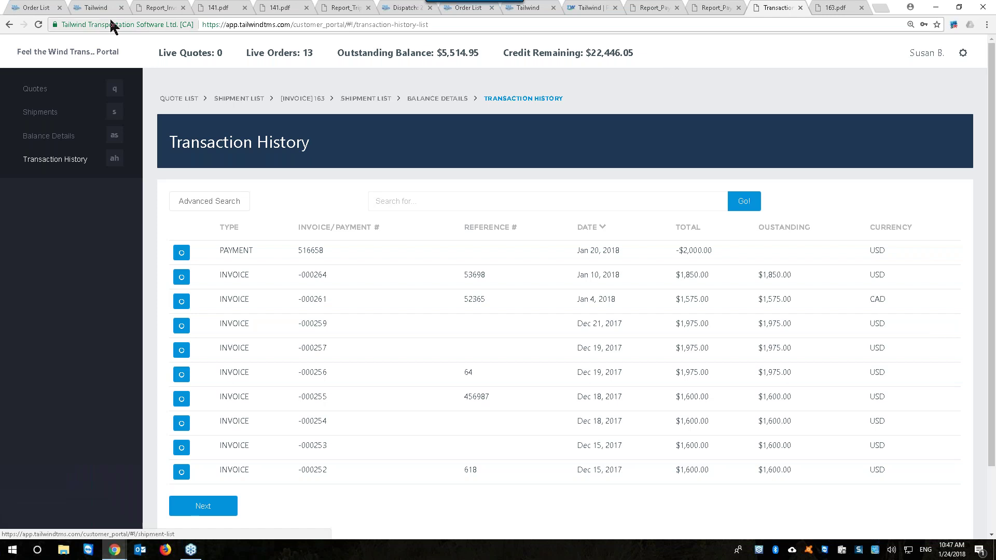
Step: Switch back to the main Tailwind TMS browser tab and open the Incoming Payment Wizard
left_click(47, 8)
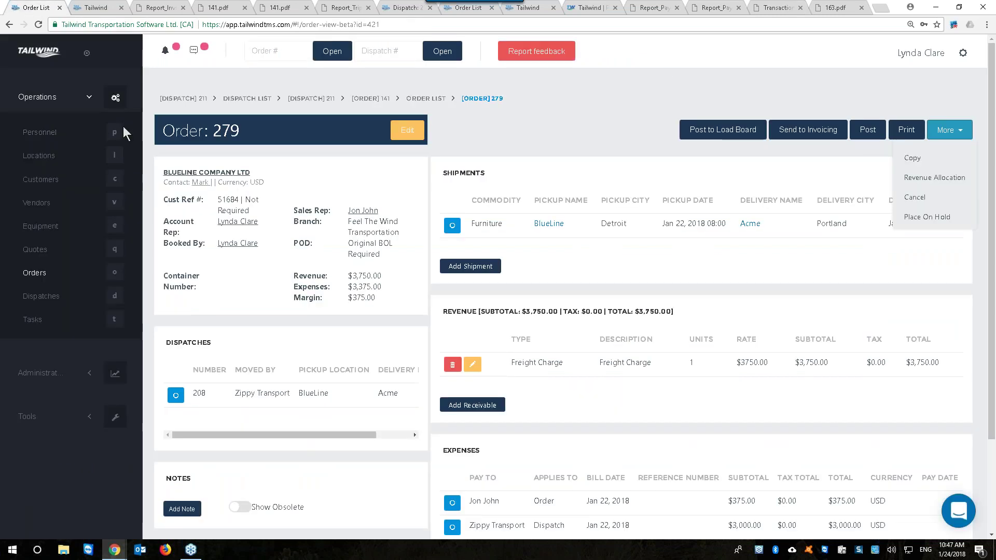
left_click(41, 373)
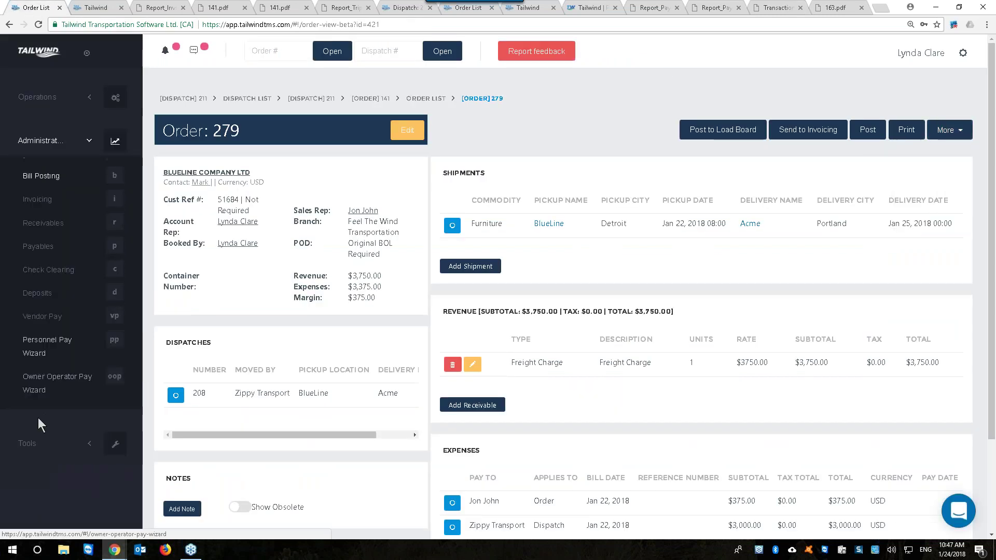
left_click(34, 447)
left_click(52, 249)
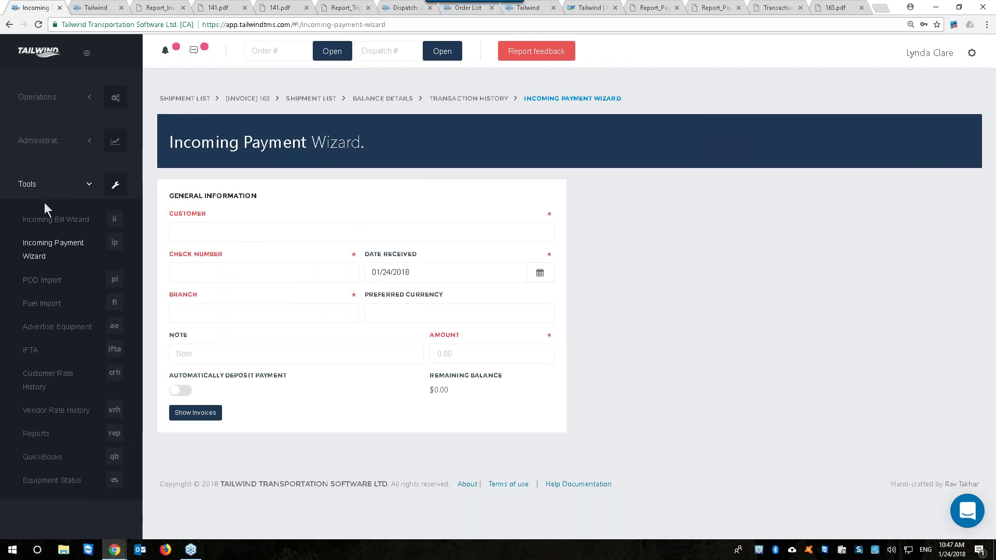
Step: Open the Receivables list and examine the most recent invoices, including the Cedar Tree Growers invoice total
left_click(34, 141)
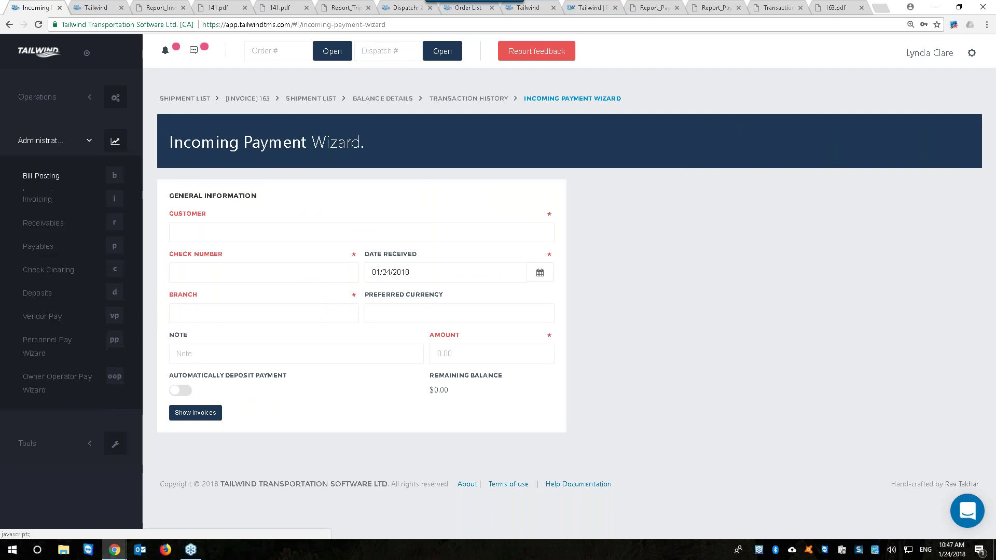
left_click(44, 224)
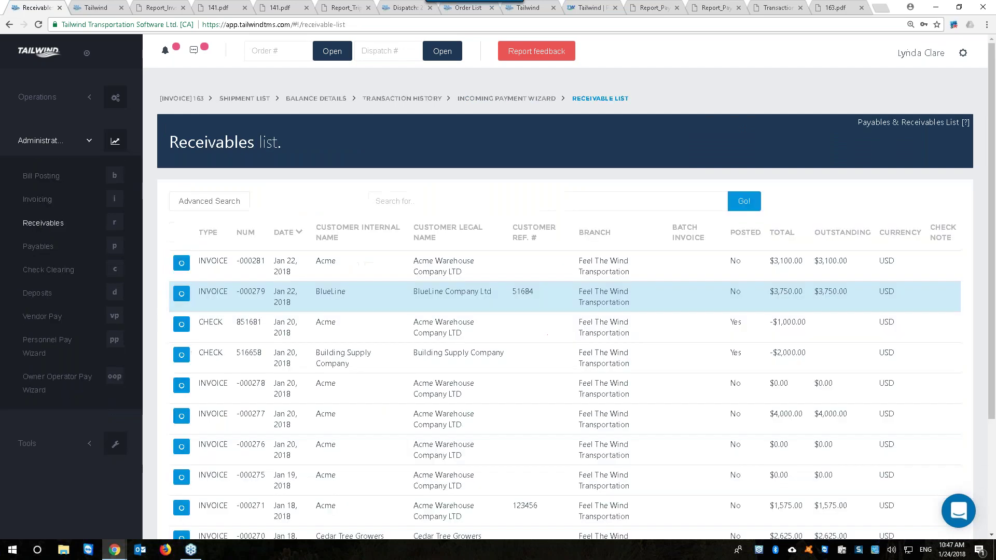
scroll(365, 459, "down", 3)
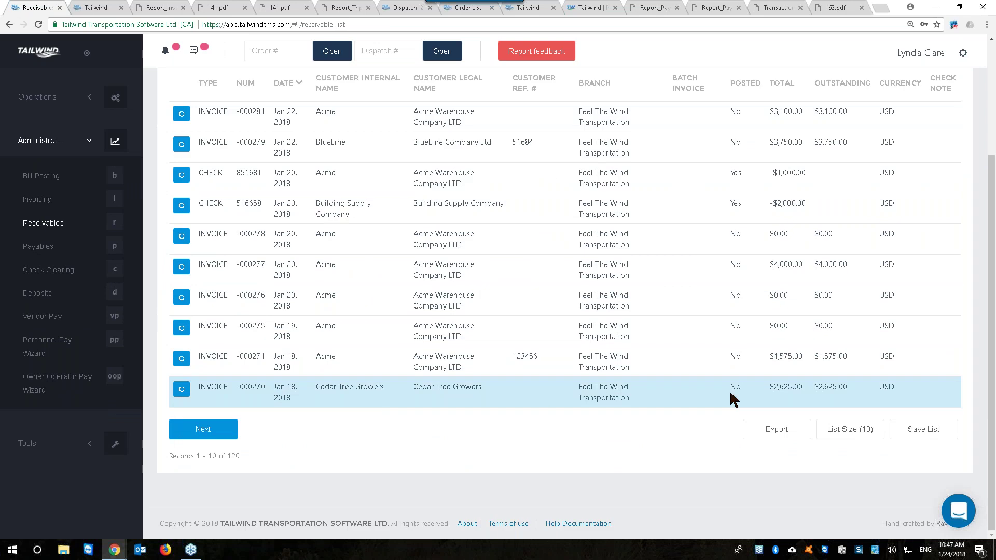
left_click_drag(802, 385, 770, 387)
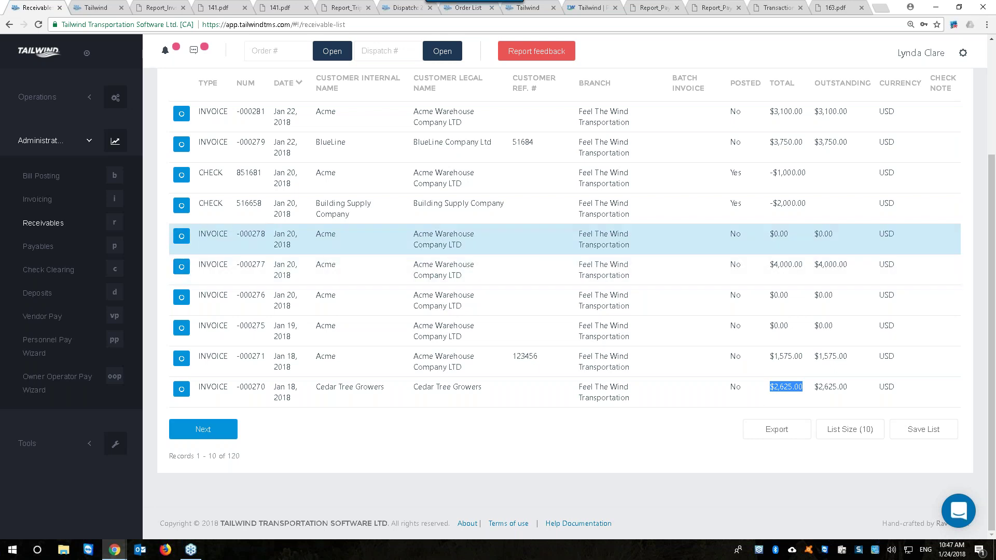
Step: Reopen the Incoming Payment Wizard and choose Cedar Tree Growers as the customer
left_click(31, 443)
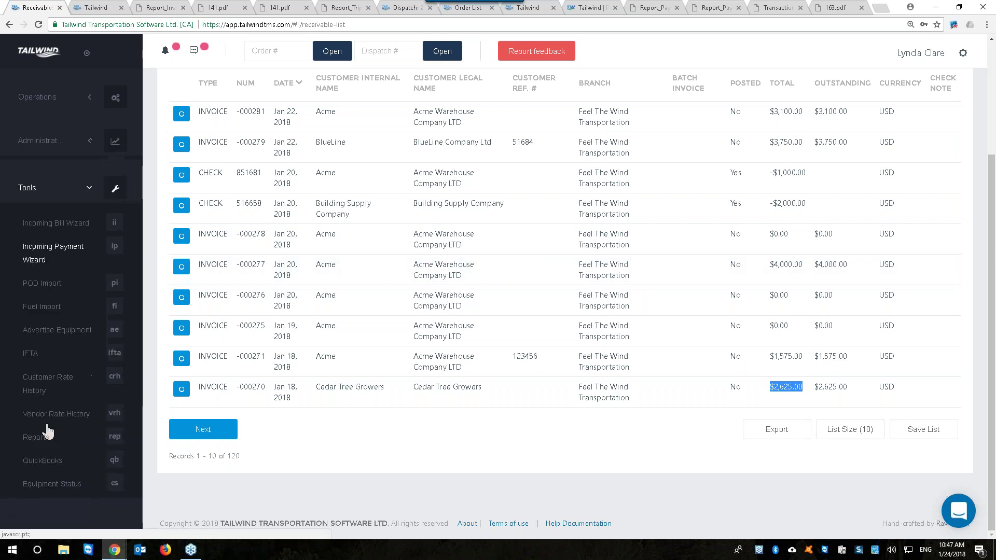
left_click(46, 256)
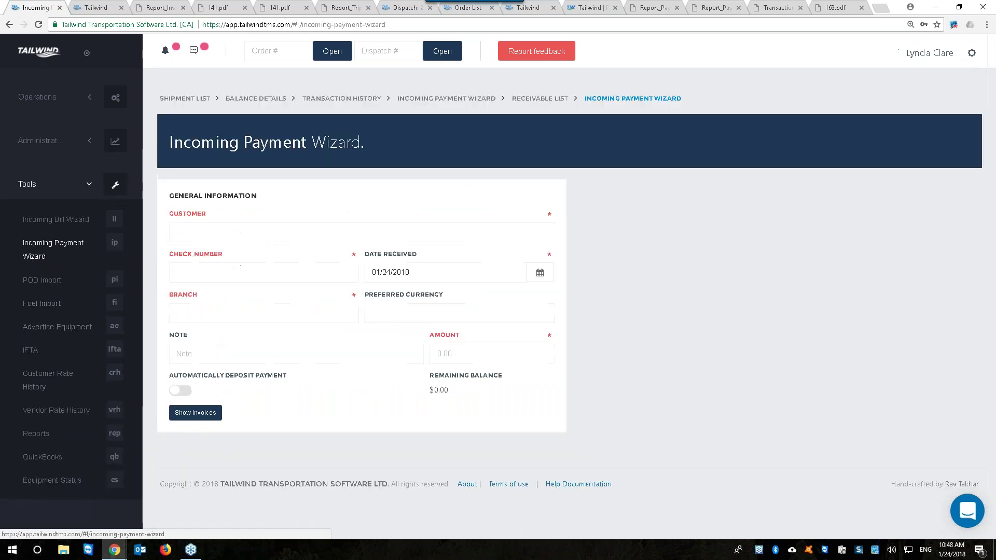
left_click(194, 233)
type("ce")
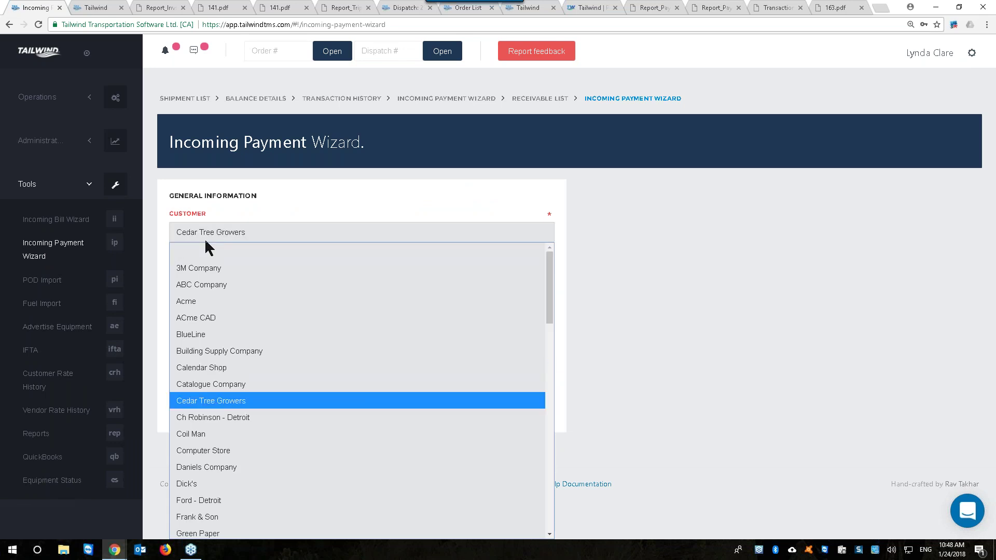
key("Return")
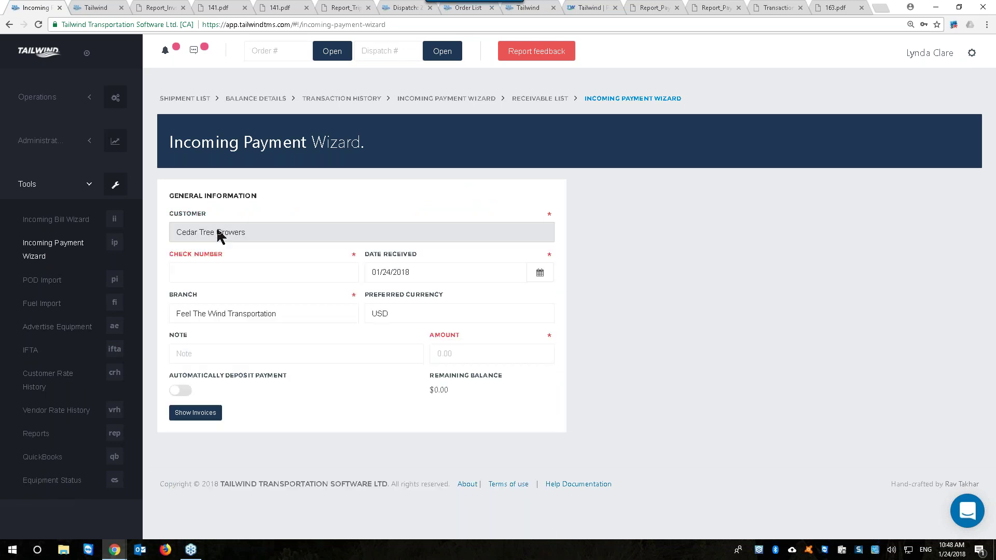
Step: Enter check number 5651 and an amount of 2500.00, and request the customer's outstanding invoices
left_click(213, 275)
type("5651")
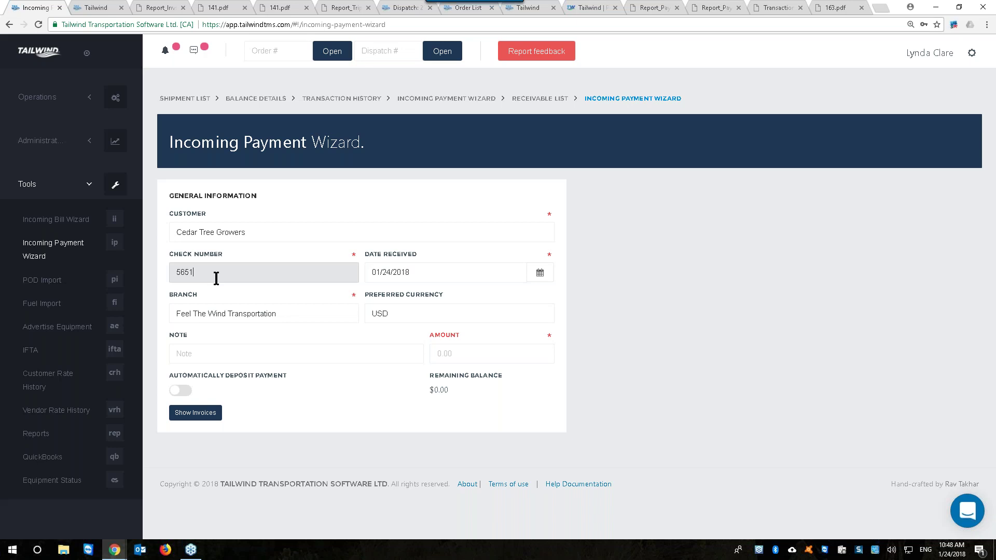
left_click(454, 353)
type("25")
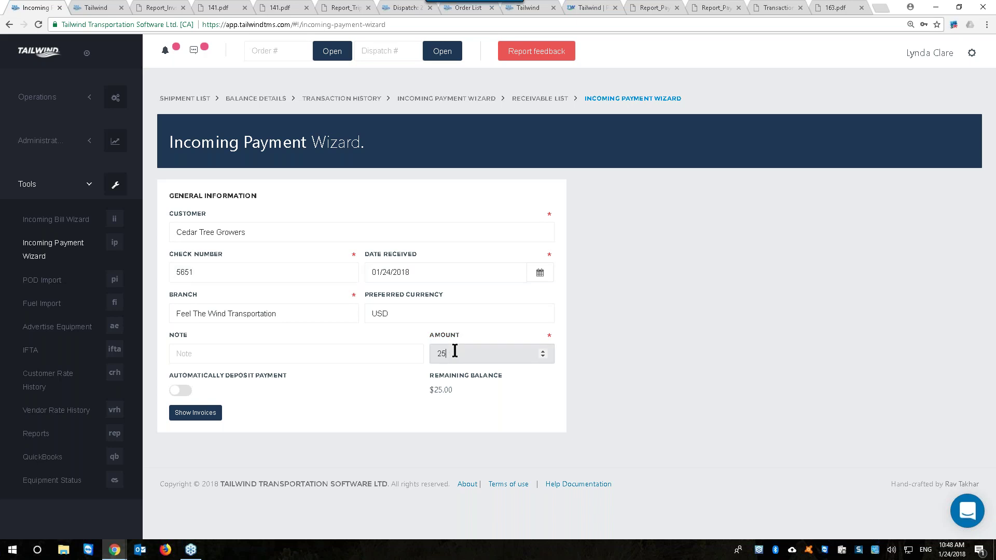
type("00.00")
left_click(195, 412)
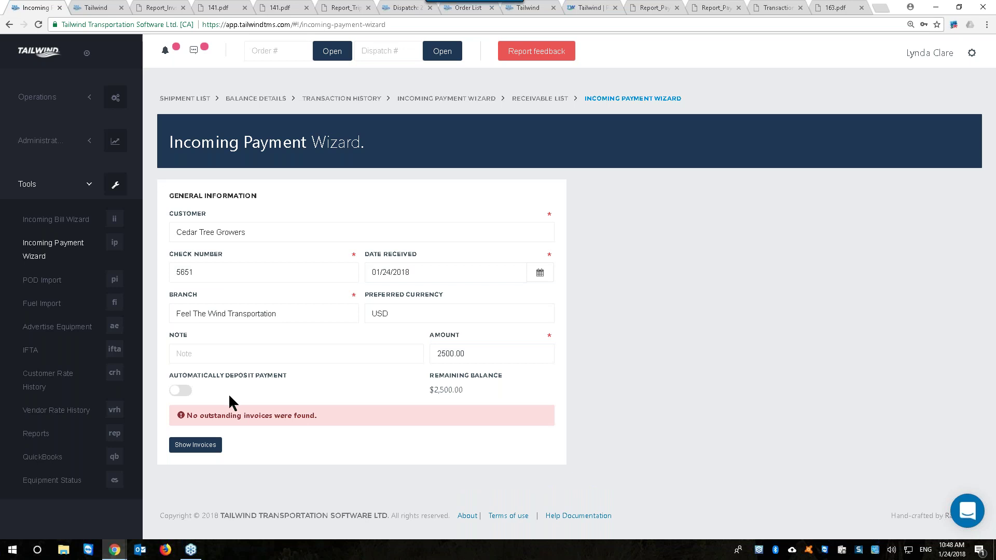
Step: Enable automatic deposit and list the outstanding invoices for Building Supply Company with a payment amount of 1000.00
left_click(187, 391)
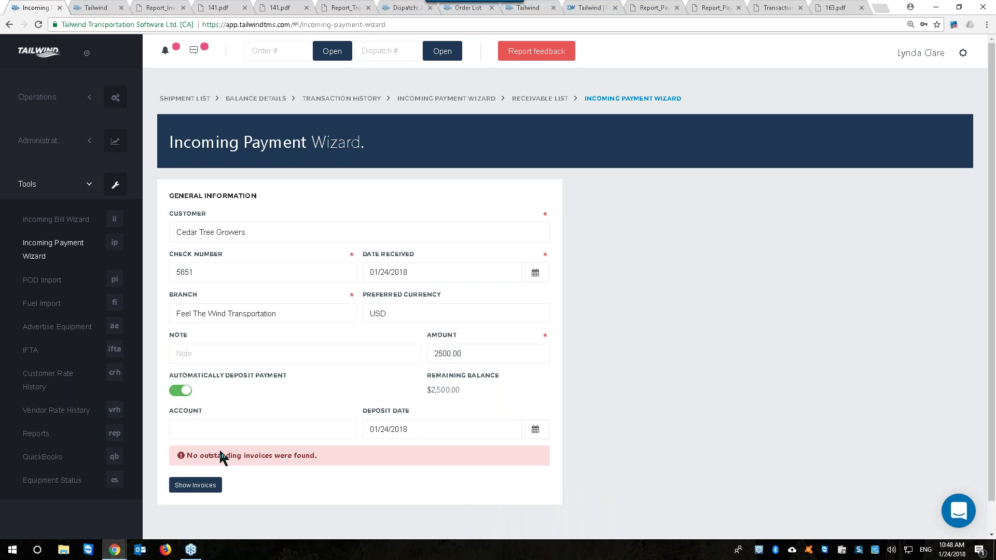
left_click(253, 229)
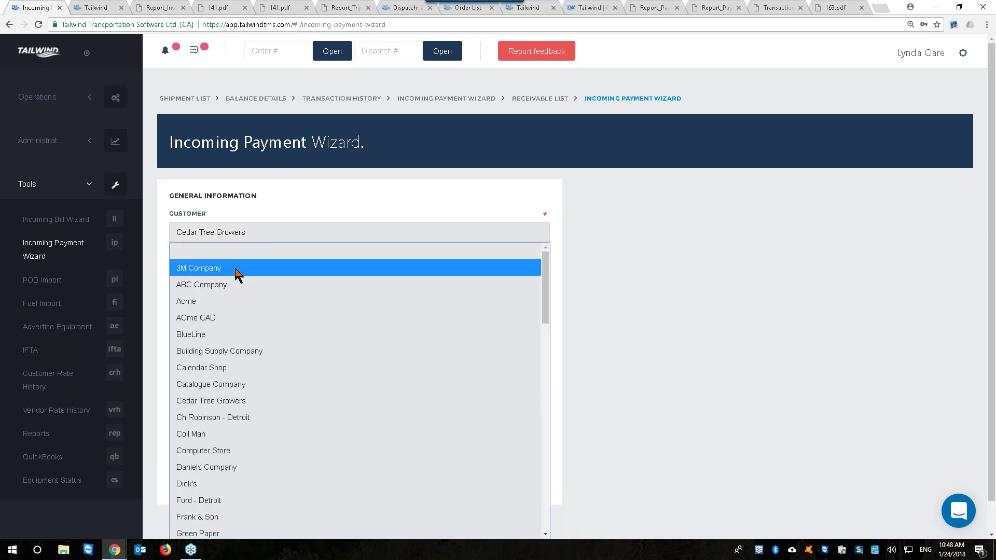
left_click(217, 351)
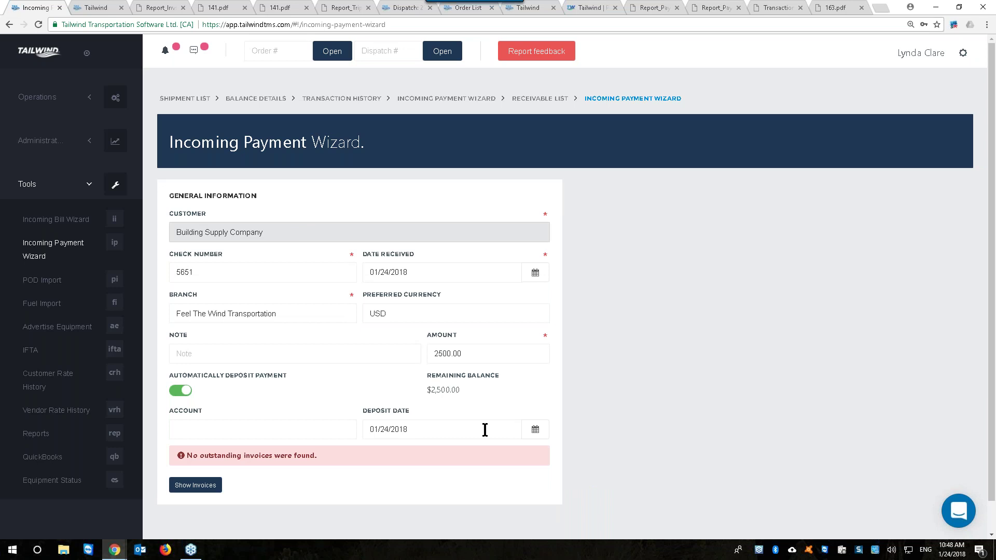
type("1000.00")
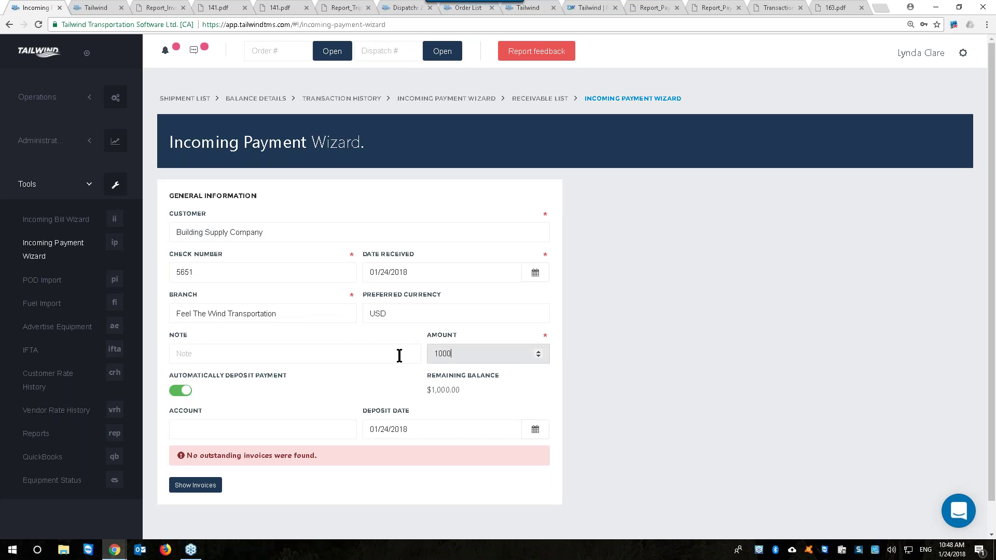
left_click(201, 483)
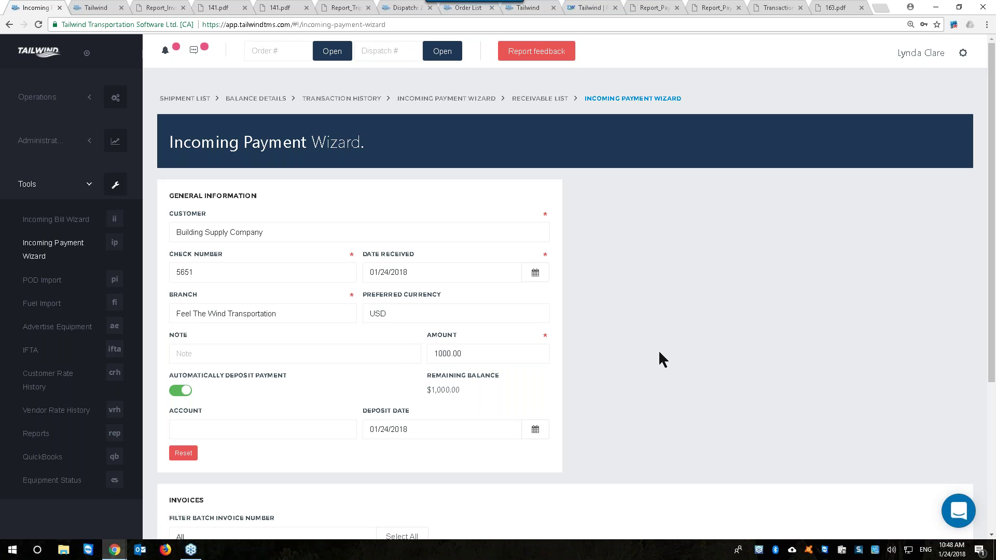
Step: Mark the $1,200.00 Building Supply Company invoice for payment and set its applied amount to 1000.00
scroll(661, 352, "down", 4)
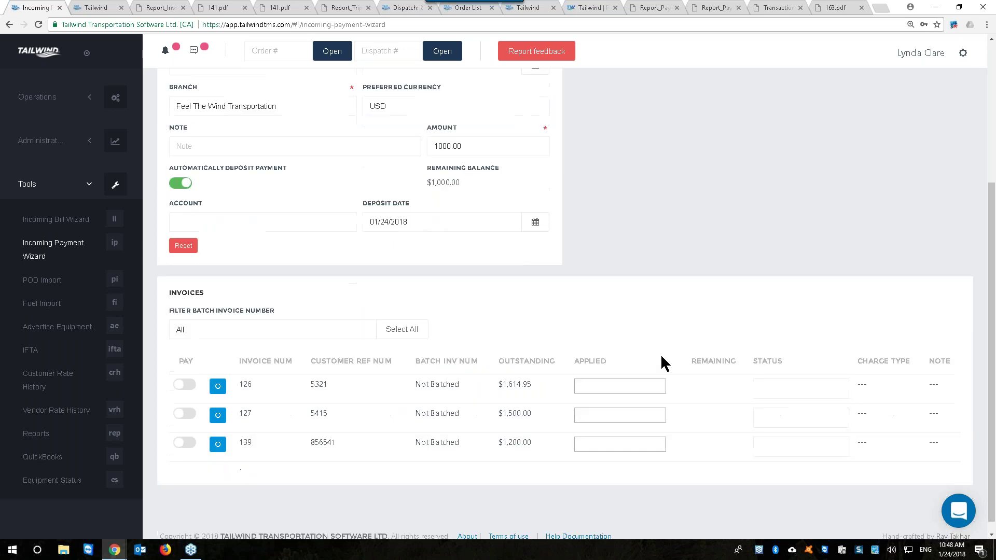
scroll(661, 356, "up", 1)
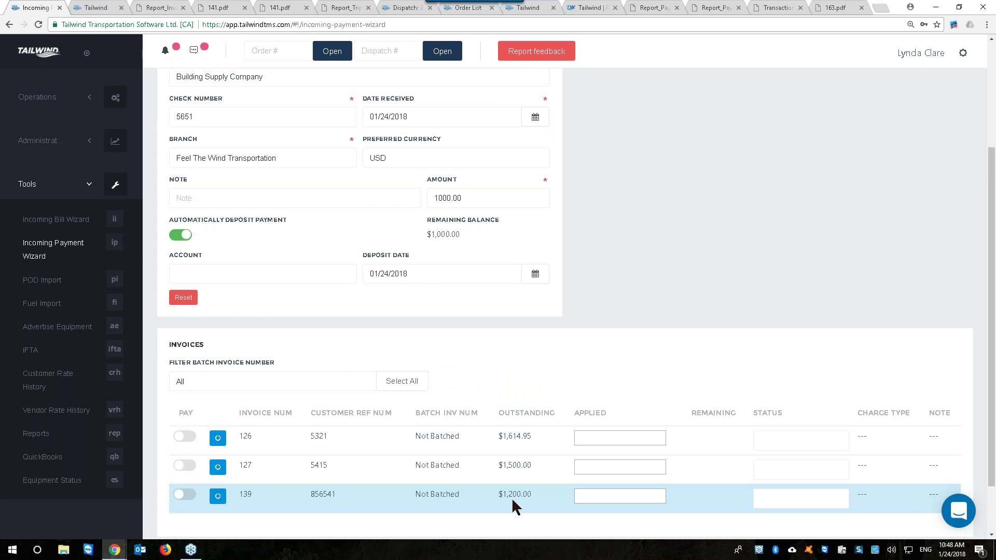
left_click(185, 495)
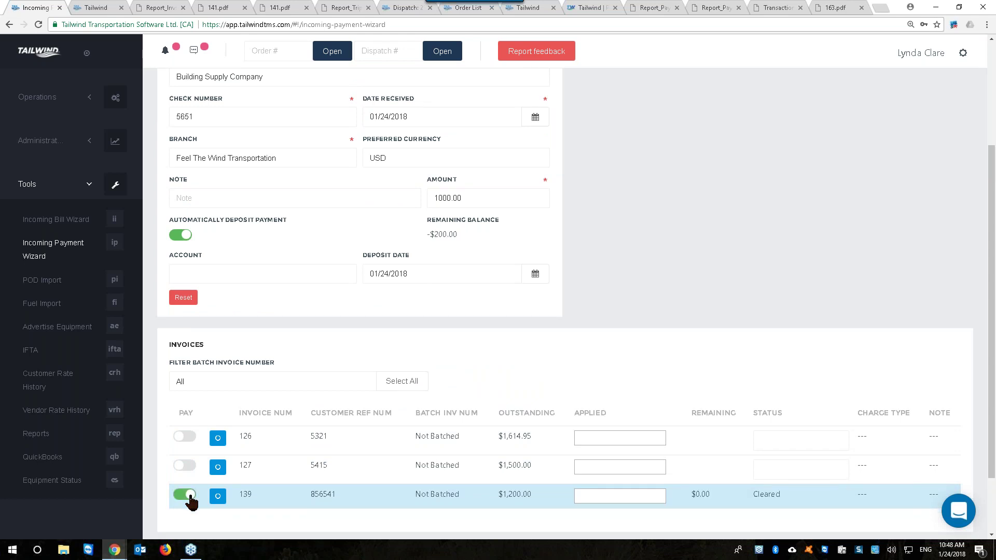
left_click(651, 497)
type("1000.00")
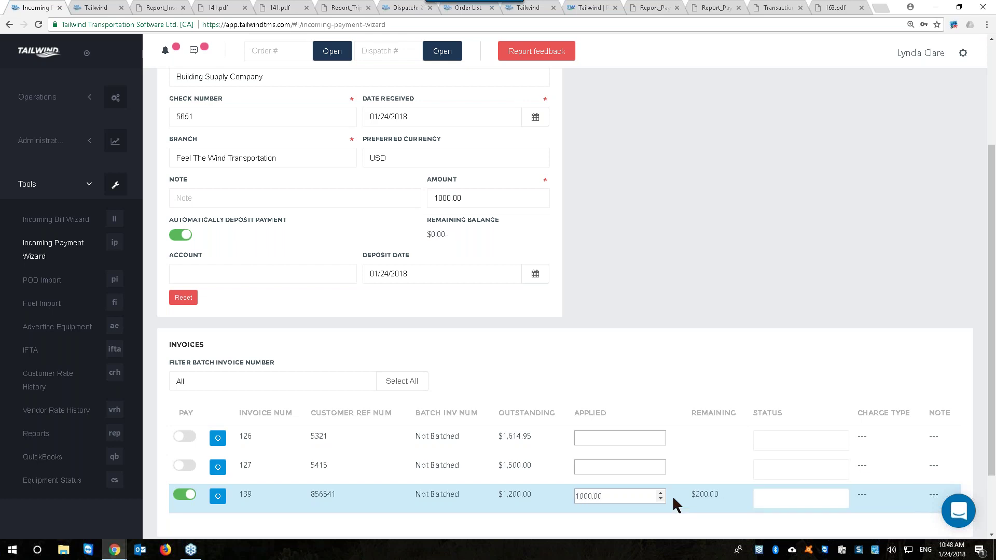
left_click_drag(725, 497, 684, 497)
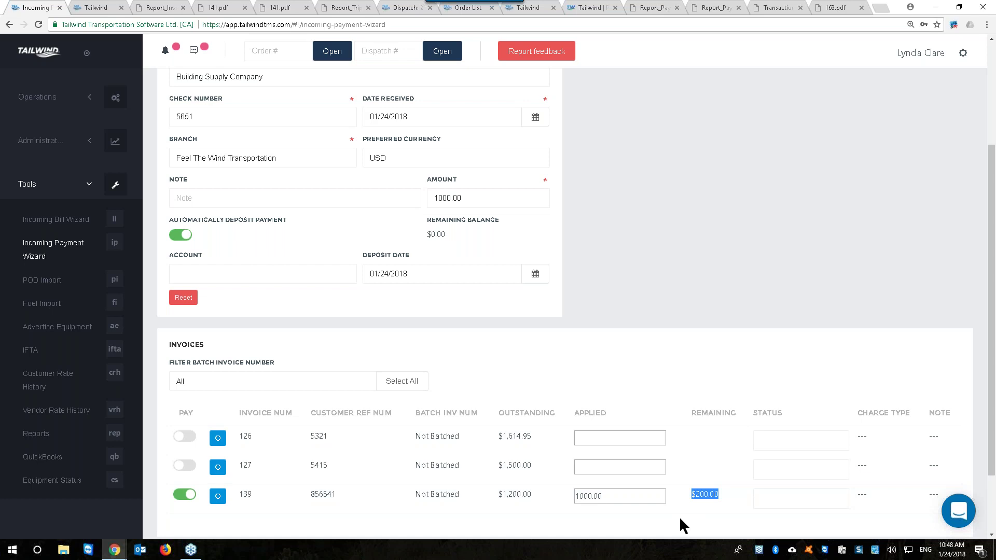
Step: Set the partially paid invoice's status to Write Off (negative) and view the available charge types without choosing one
left_click(819, 497)
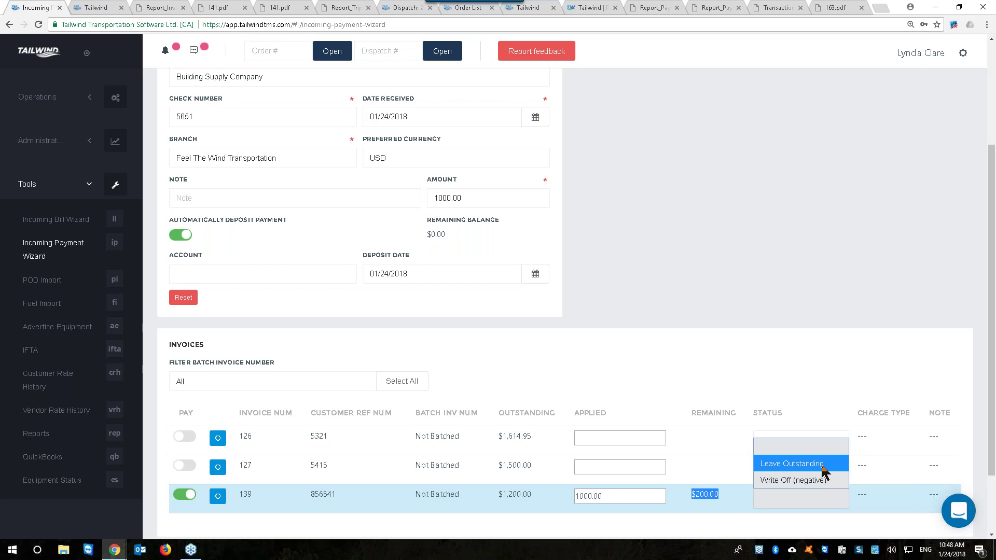
left_click(825, 479)
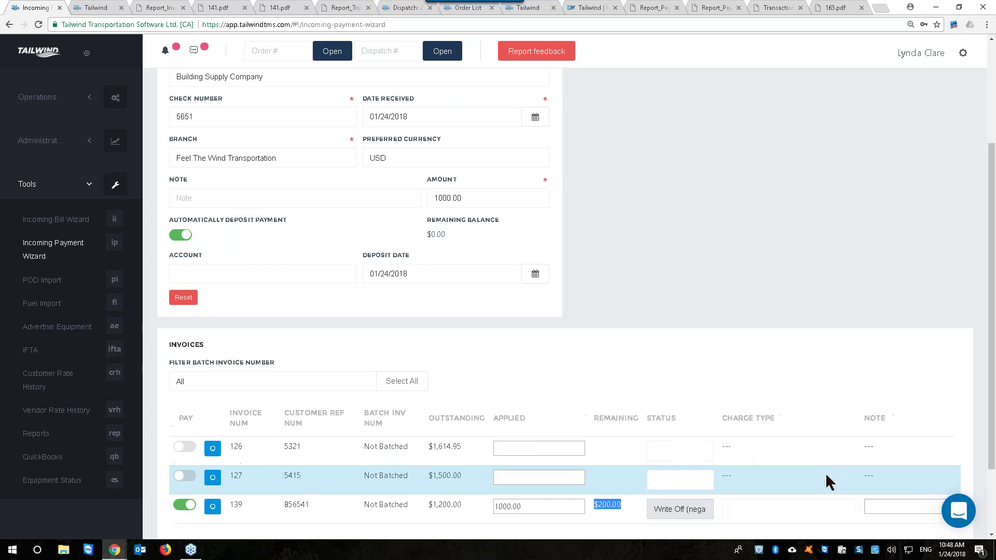
left_click(836, 509)
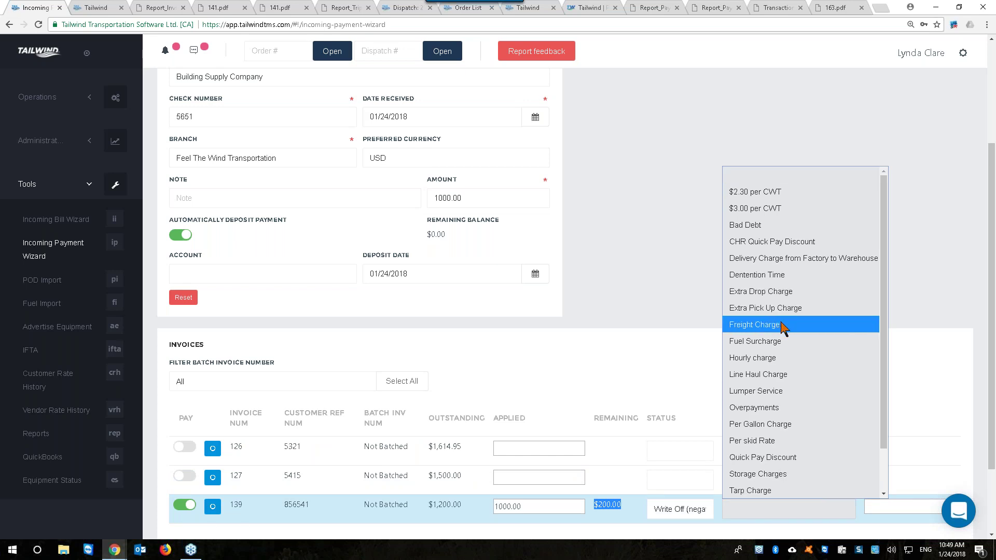
left_click_drag(885, 420, 803, 343)
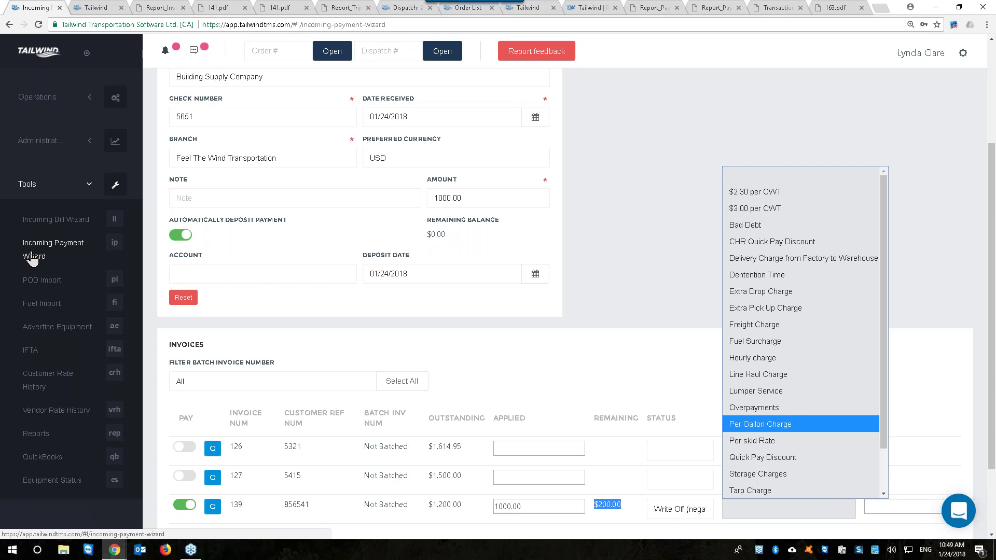
left_click(610, 187)
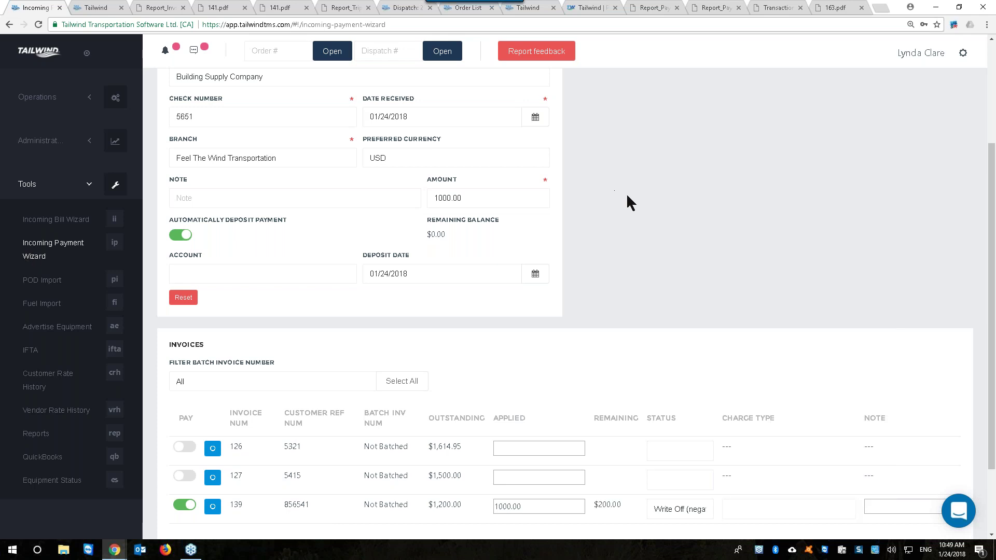
Step: Leave the Incoming Payment Wizard and return to the Tailwind home page
scroll(627, 196, "up", 3)
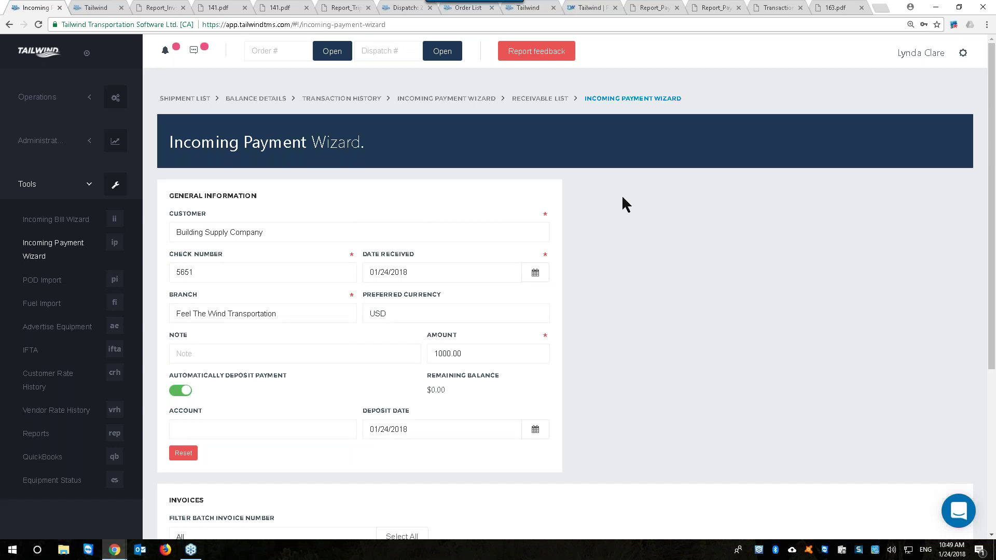
left_click(40, 55)
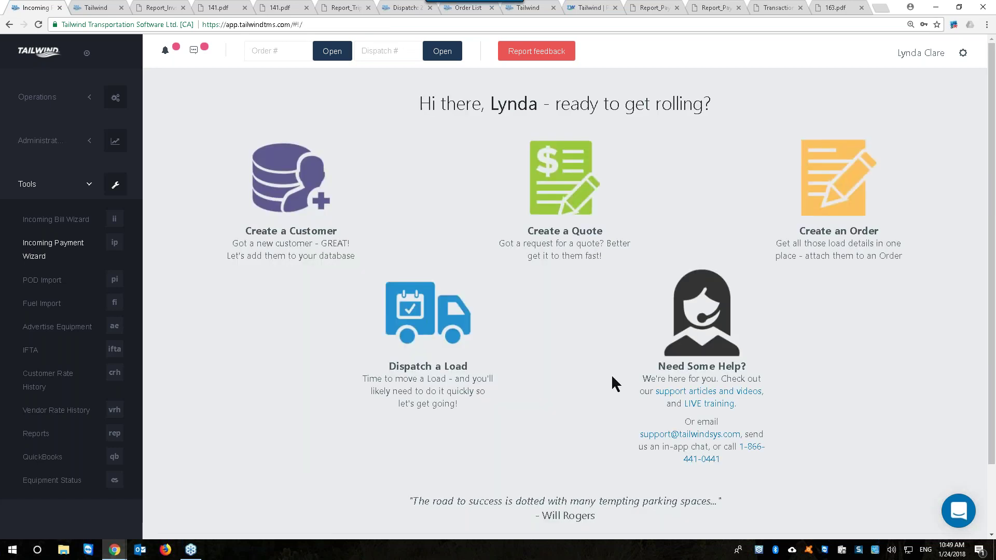